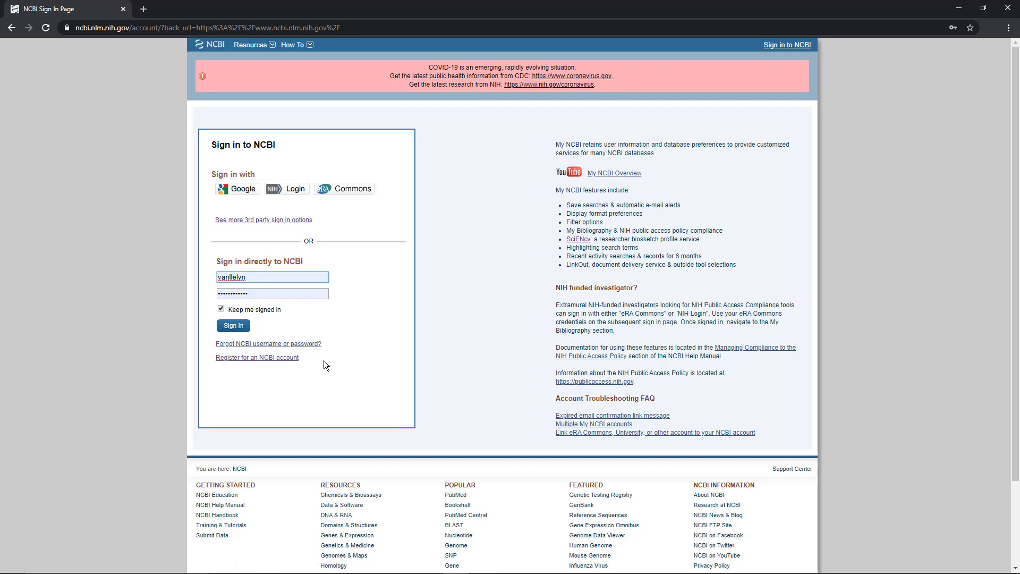
# Step: Search the third-party sign-in options for NSF
pyautogui.click(309, 226)
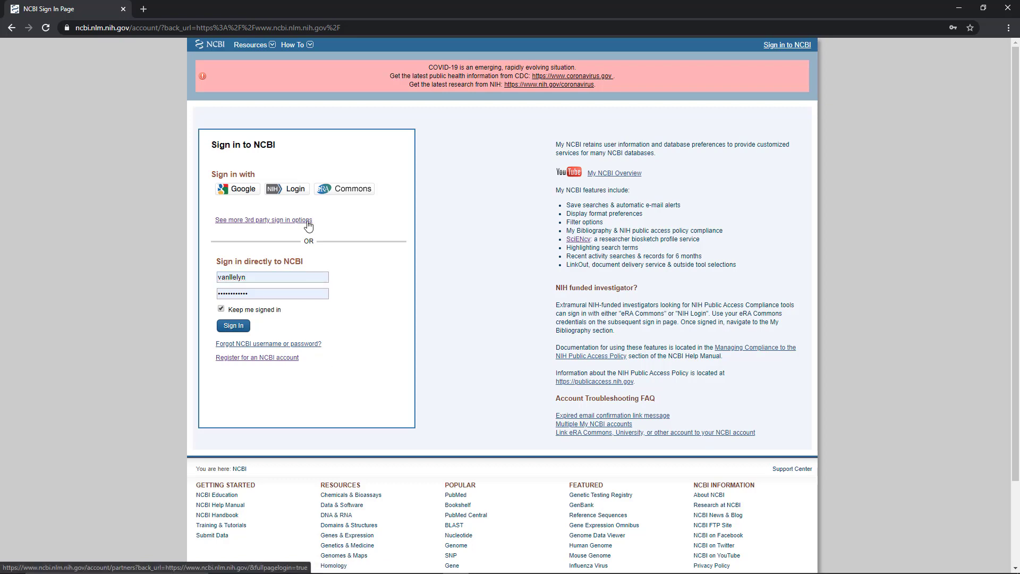
pyautogui.write('NSF')
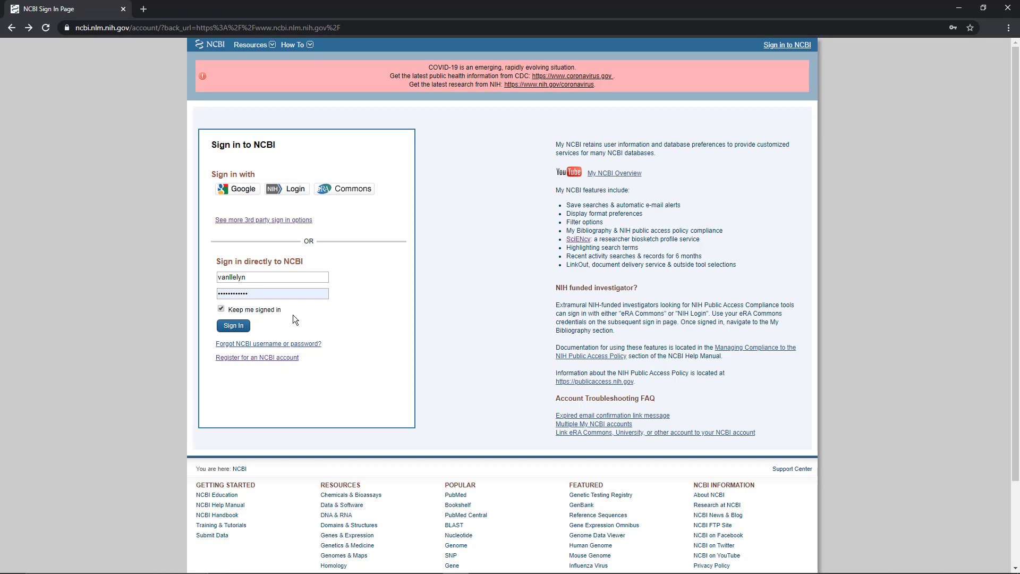
# Step: Sign in directly to NCBI with the saved account credentials and open My NCBI
pyautogui.click(248, 327)
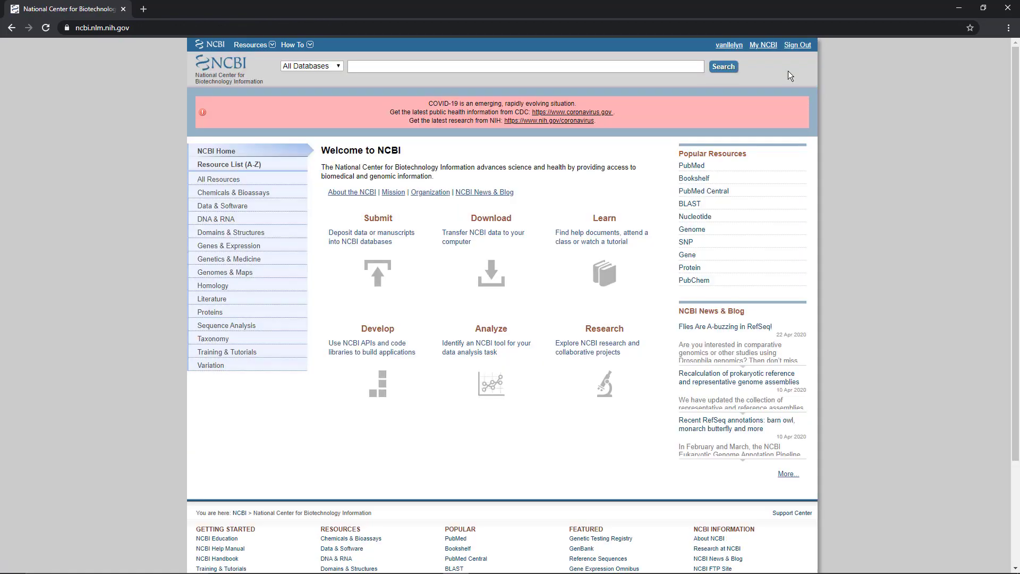
pyautogui.click(767, 49)
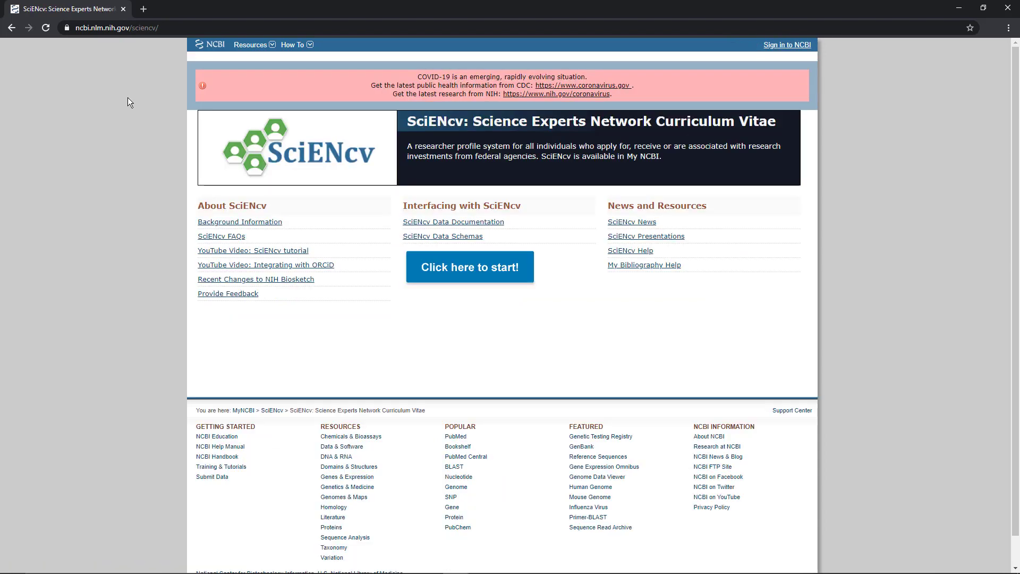
# Step: Start SciENcv from its page at ncbi.nlm.nih.gov/sciencv/ and sign in through NCBI Login with the saved credentials
pyautogui.click(190, 27)
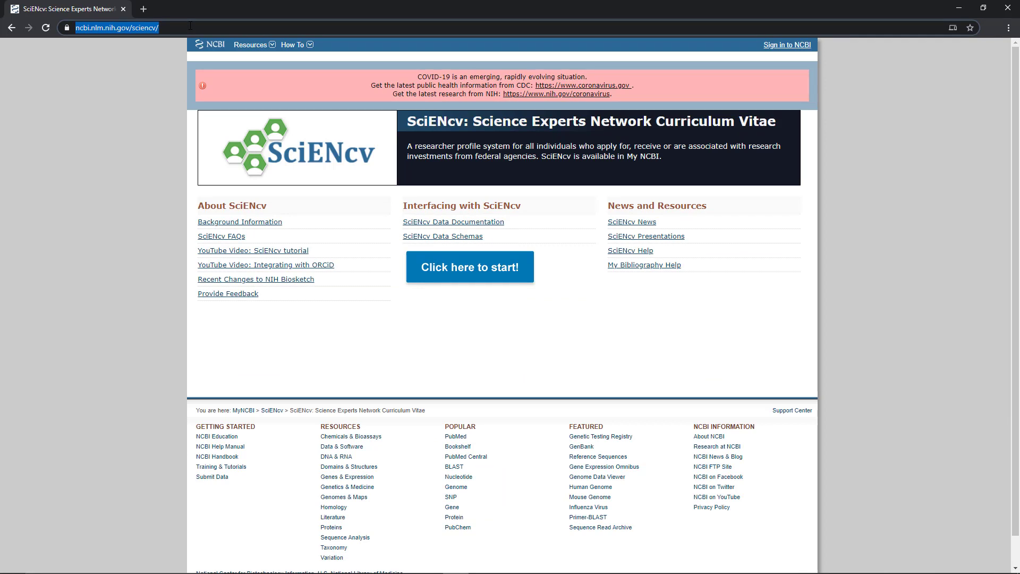
pyautogui.click(470, 300)
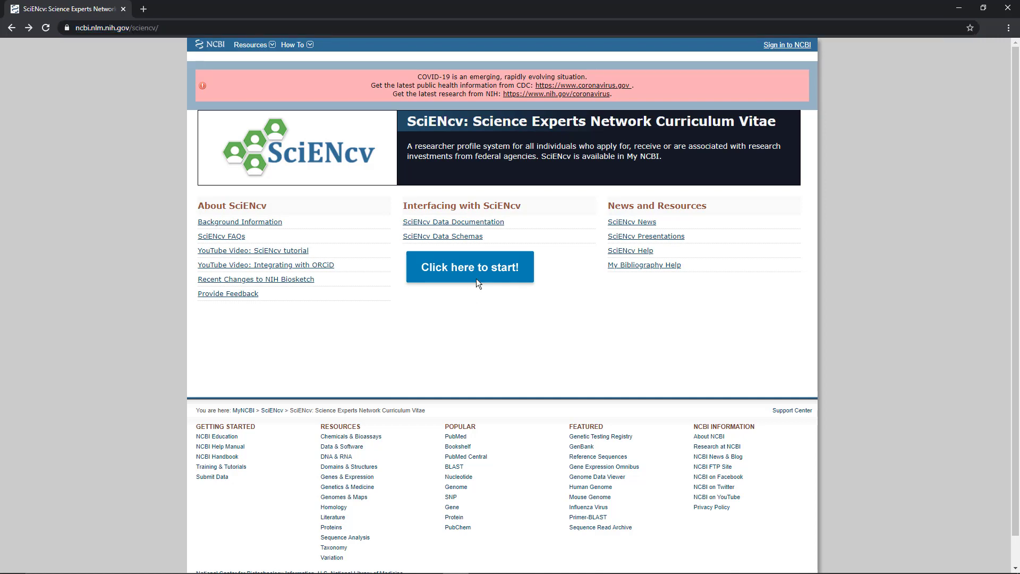
pyautogui.click(477, 282)
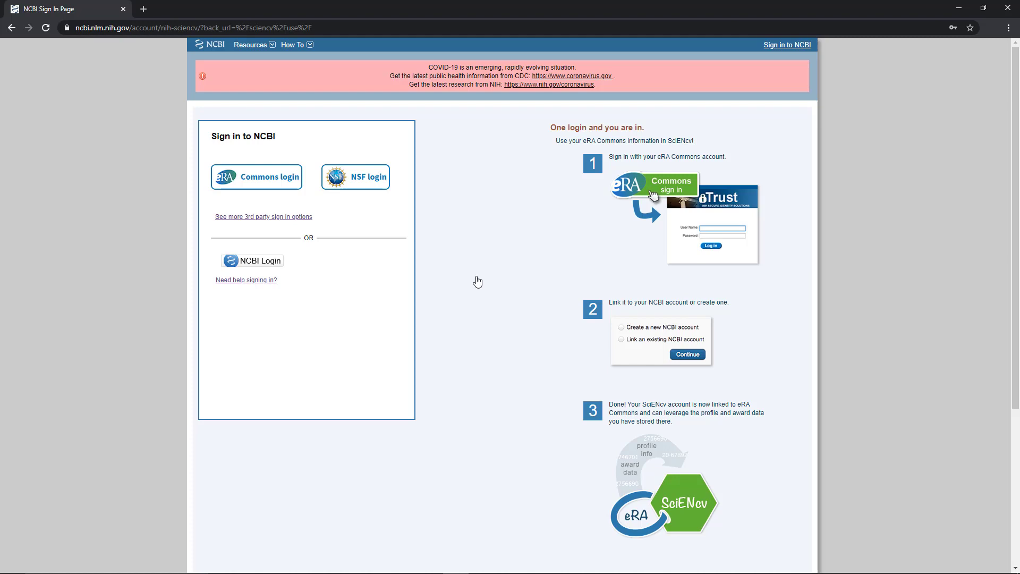
pyautogui.click(253, 260)
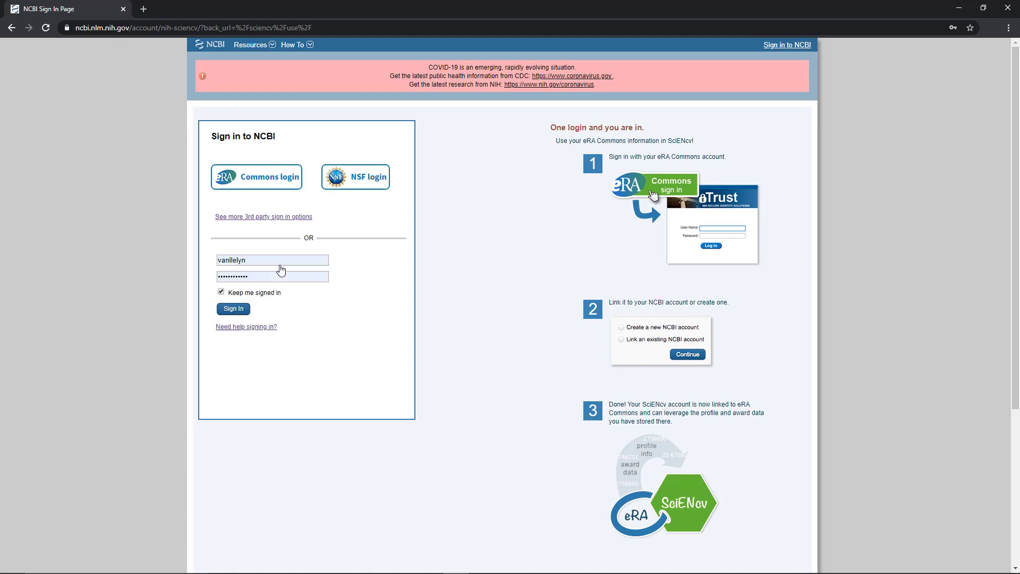
pyautogui.click(234, 309)
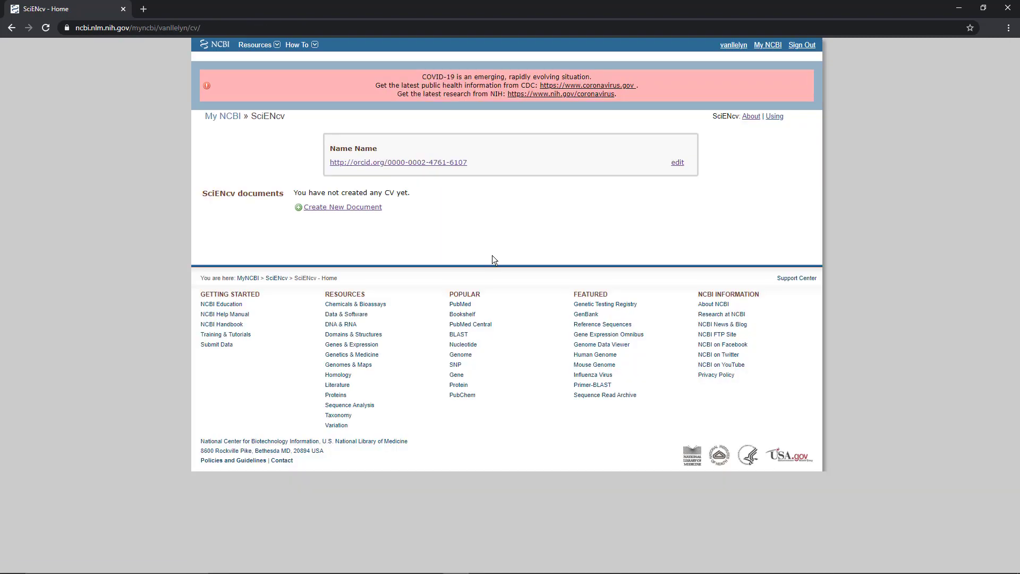
# Step: Return to My NCBI and open SciENcv through its link for creating a new CV
pyautogui.click(210, 120)
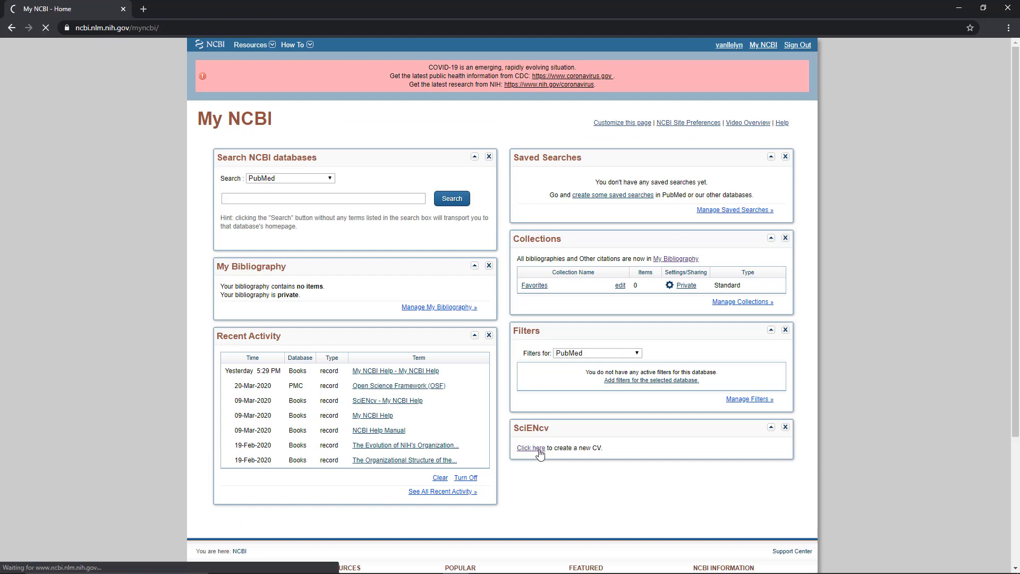
pyautogui.click(538, 450)
pyautogui.click(519, 392)
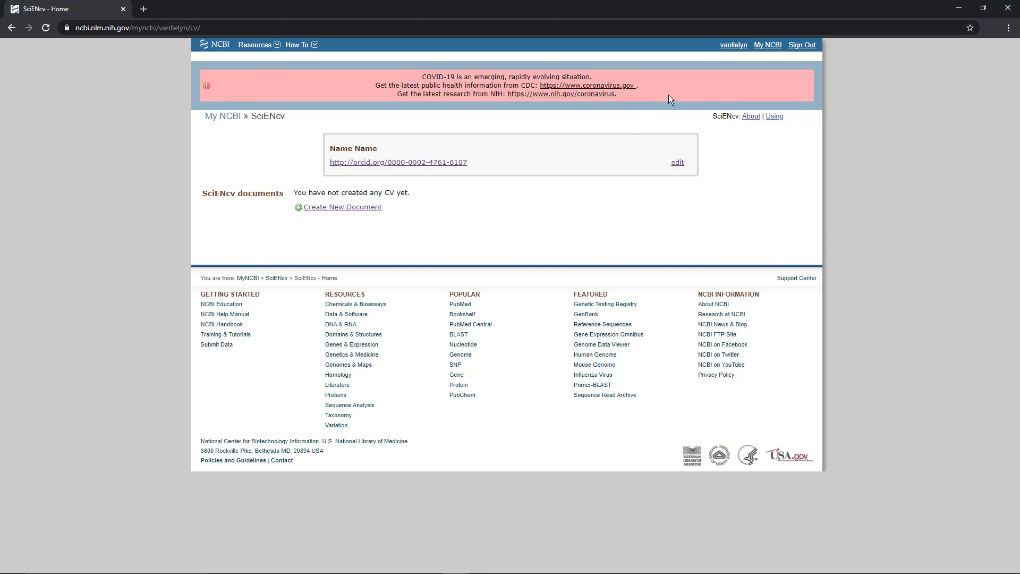
# Step: Open the linked accounts page from the NCBI account settings, search for orcid and choose ORCiD as the account to link
pyautogui.click(727, 48)
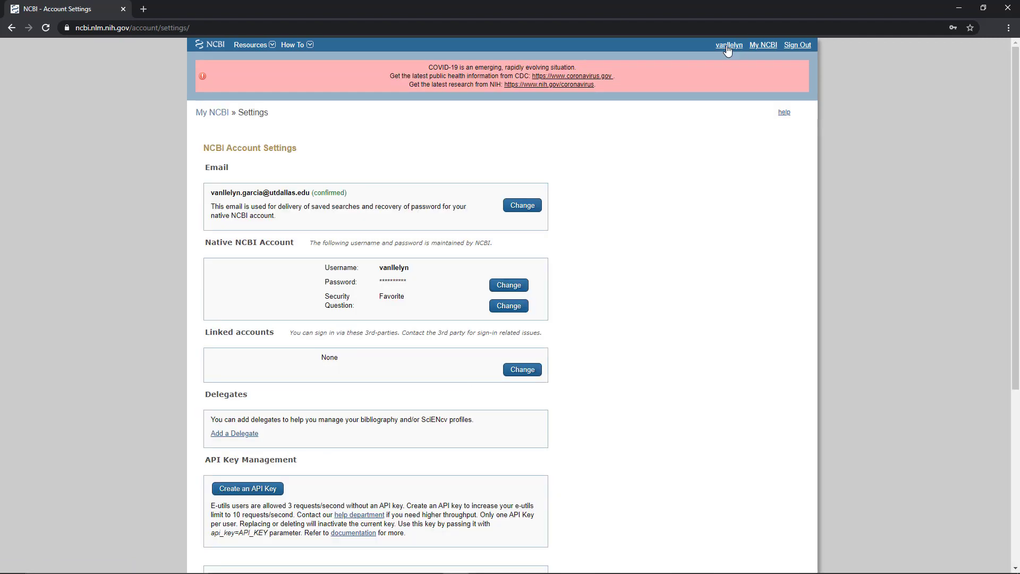
pyautogui.scroll(-2, 726, 49)
pyautogui.moveTo(205, 226); pyautogui.dragTo(308, 231)
pyautogui.click(358, 248)
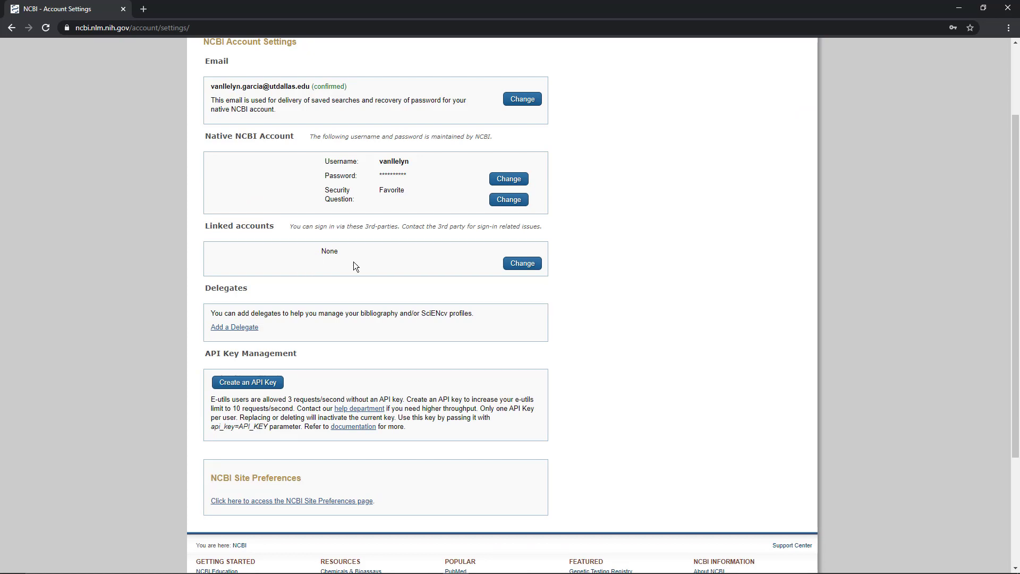
pyautogui.click(510, 268)
pyautogui.click(371, 318)
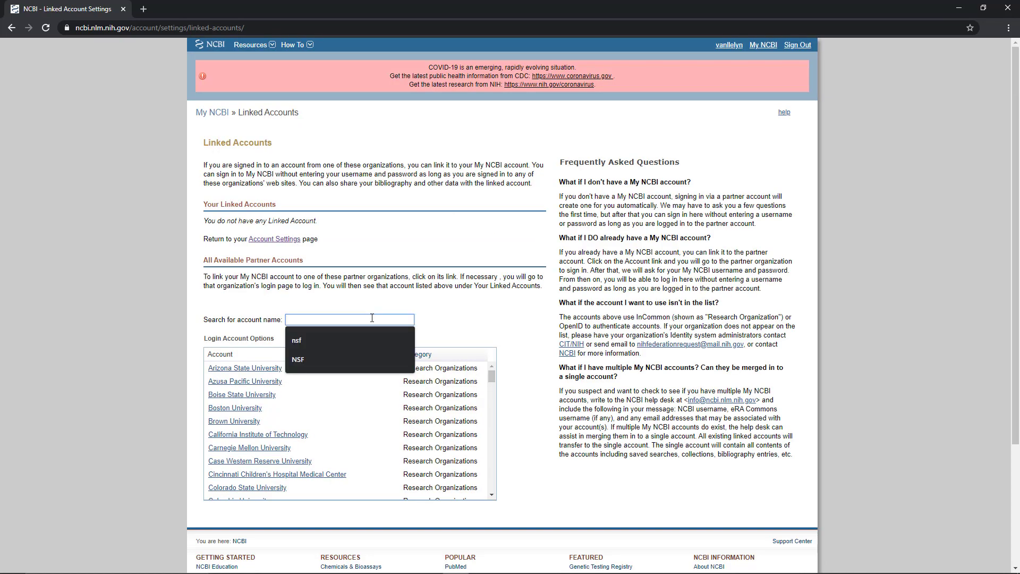
pyautogui.write('orcid')
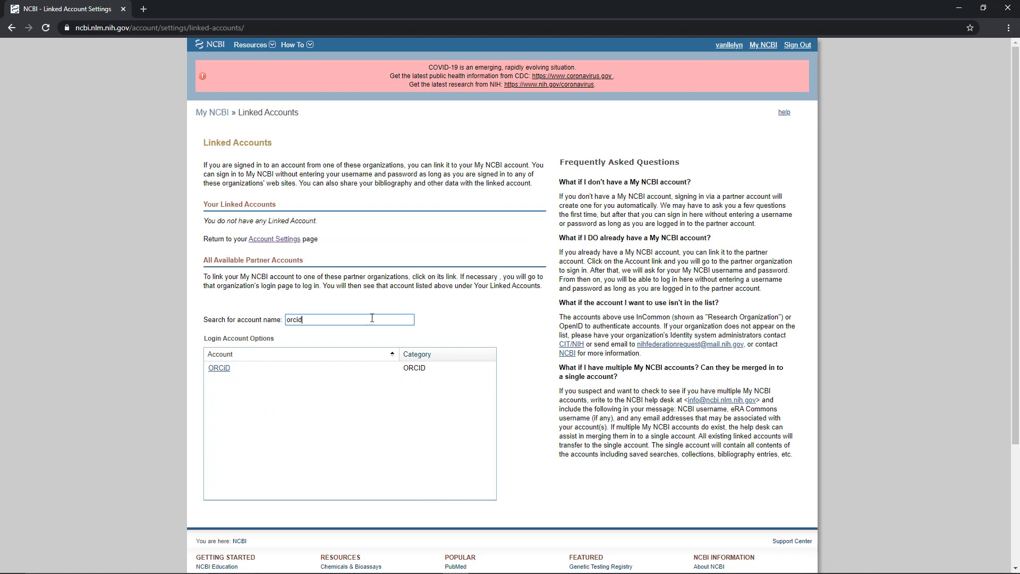
pyautogui.click(225, 372)
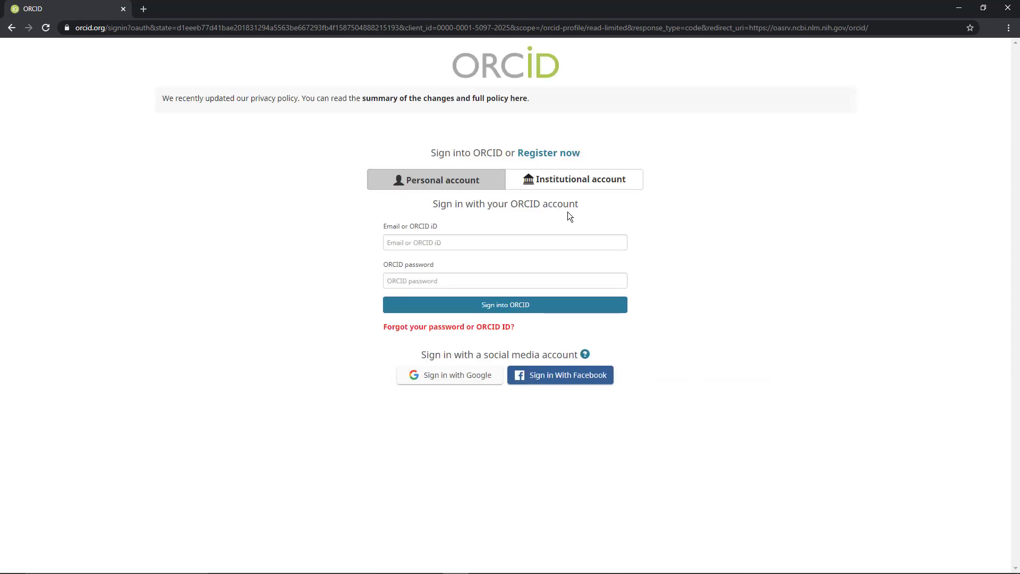
# Step: Sign into ORCID with the University of Texas at Dallas institutional account and authorize the National Center for Biotechnology Information's access
pyautogui.click(584, 187)
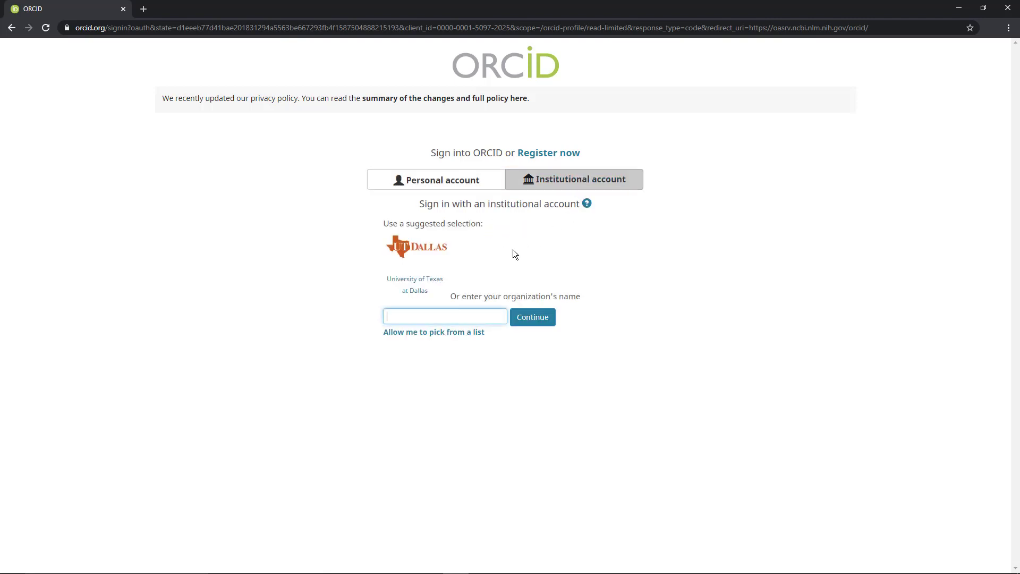
pyautogui.click(416, 257)
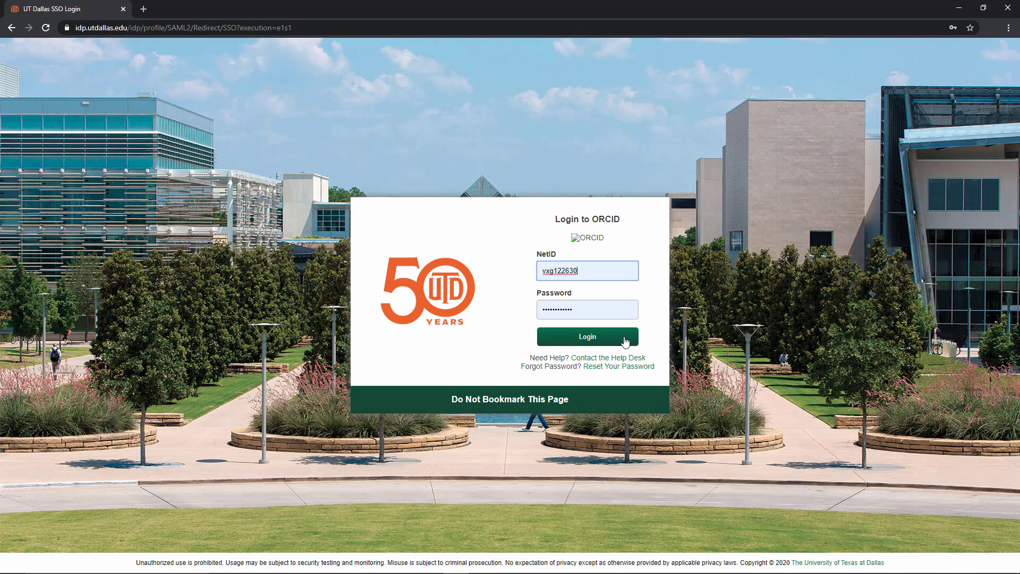
pyautogui.click(626, 341)
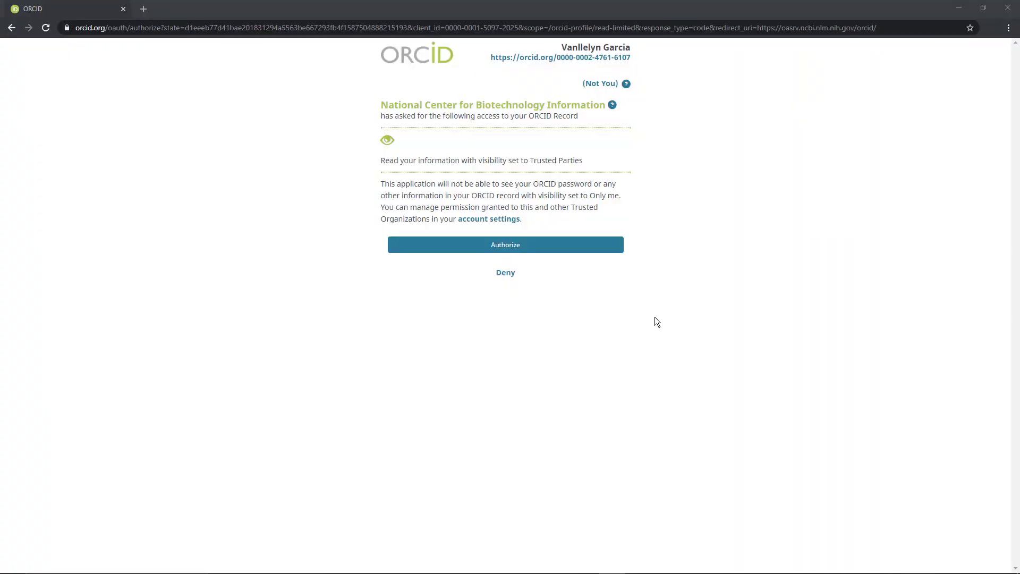
pyautogui.click(613, 250)
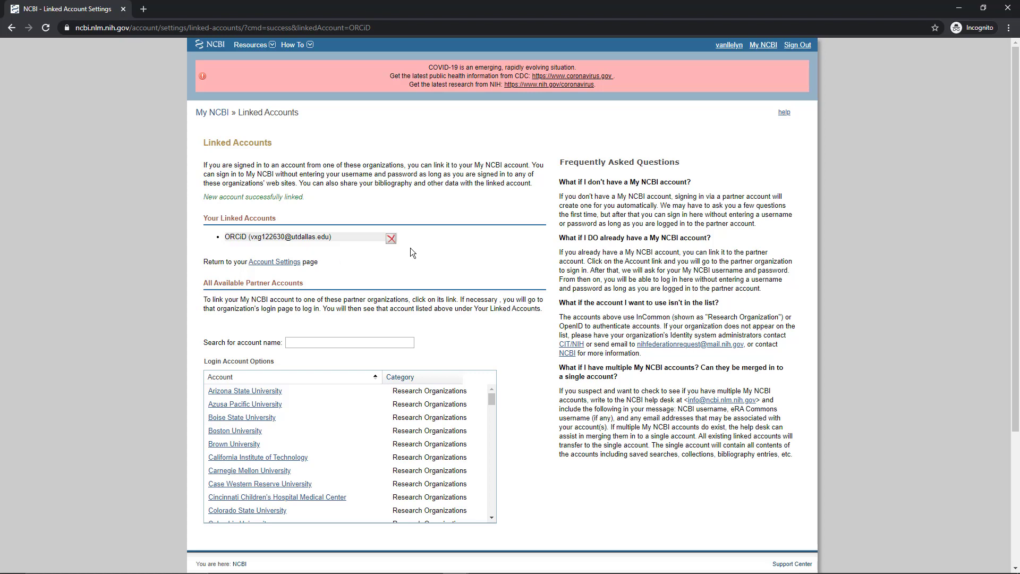
# Step: Go to My NCBI and open the My Bibliography management page
pyautogui.click(766, 47)
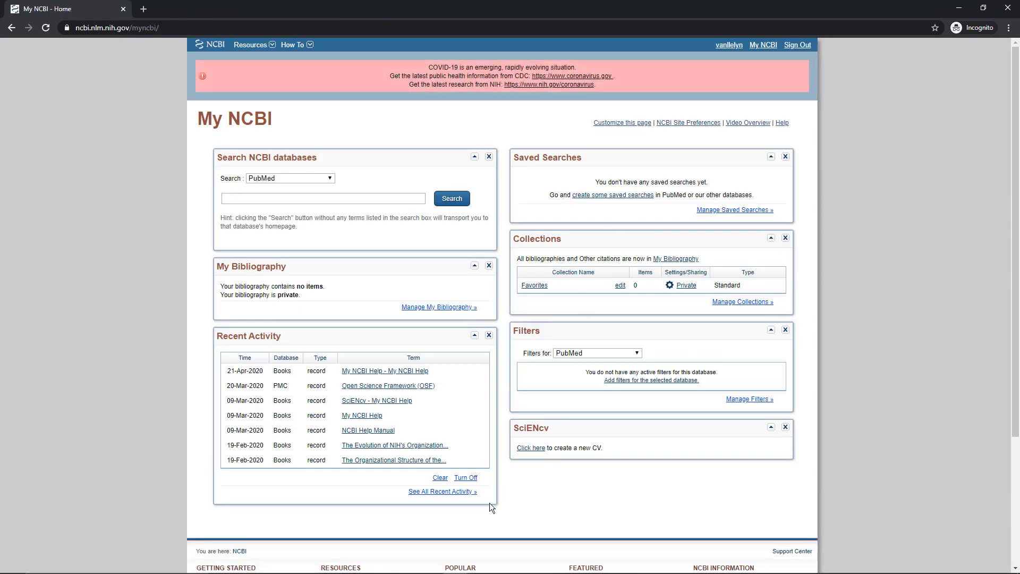
pyautogui.click(421, 308)
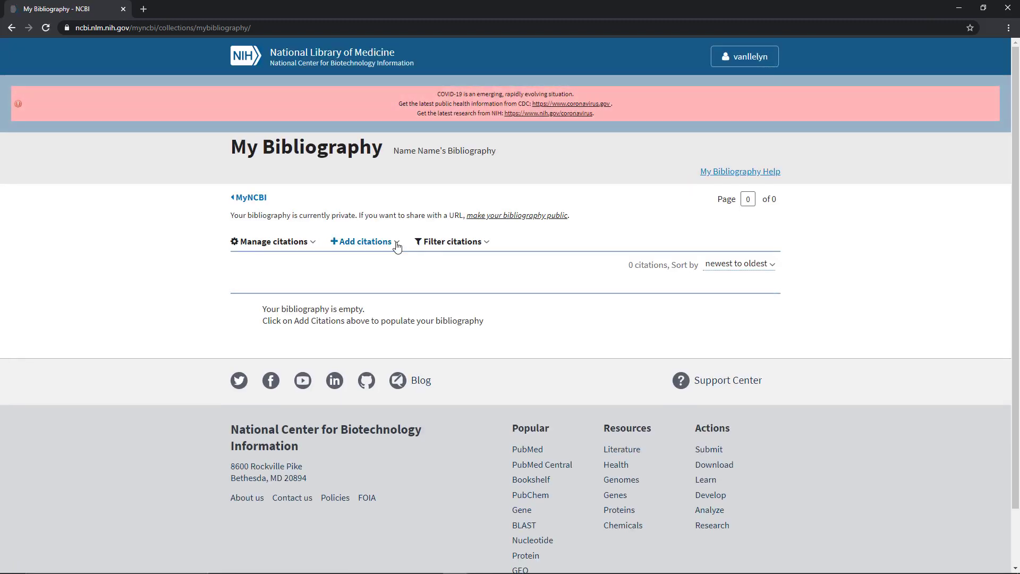
pyautogui.click(397, 245)
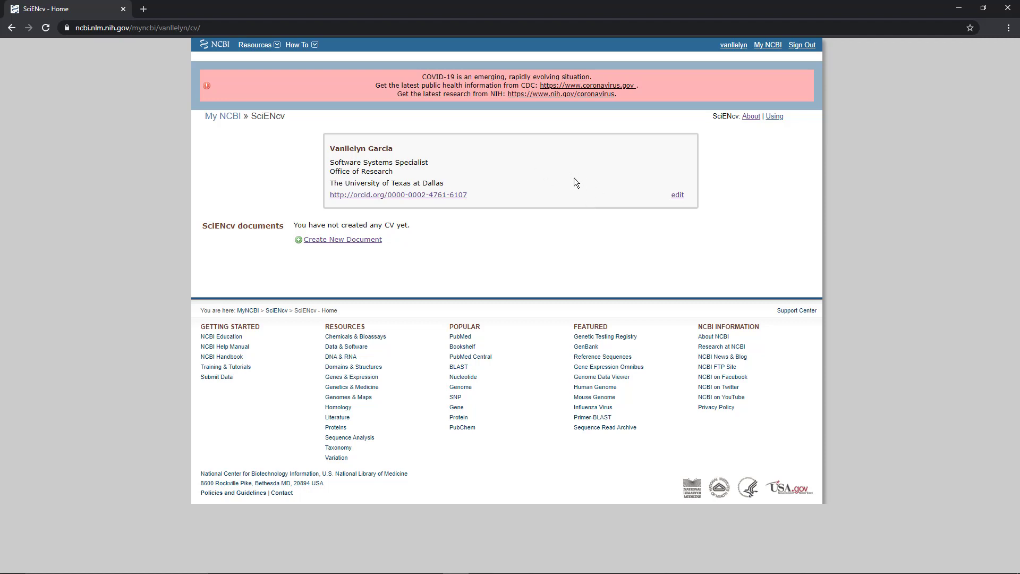
# Step: Look over the SciENcv mini profile's details, including the ORCID iD and NSF ID entries, and close it without saving
pyautogui.click(676, 196)
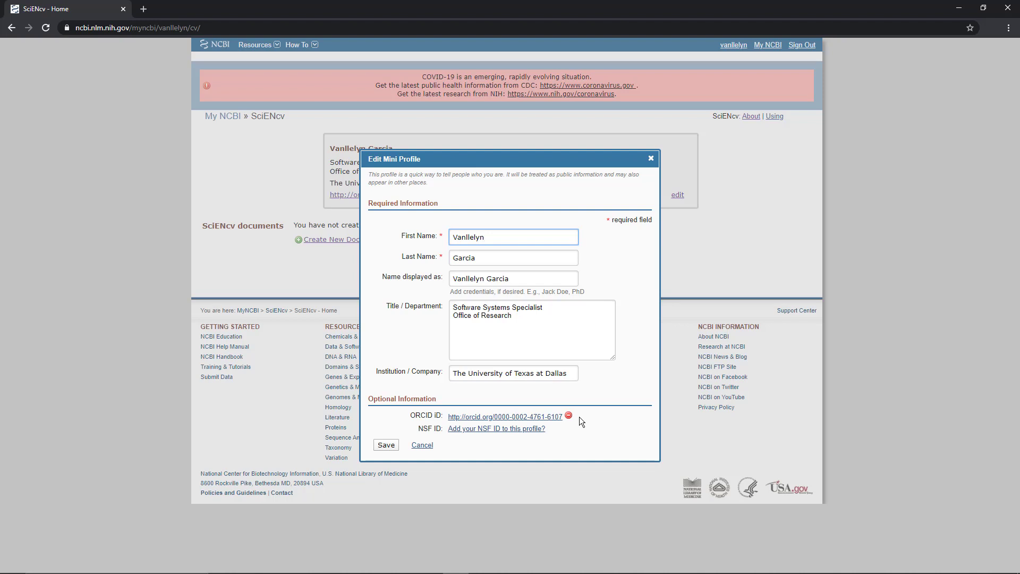
pyautogui.click(422, 445)
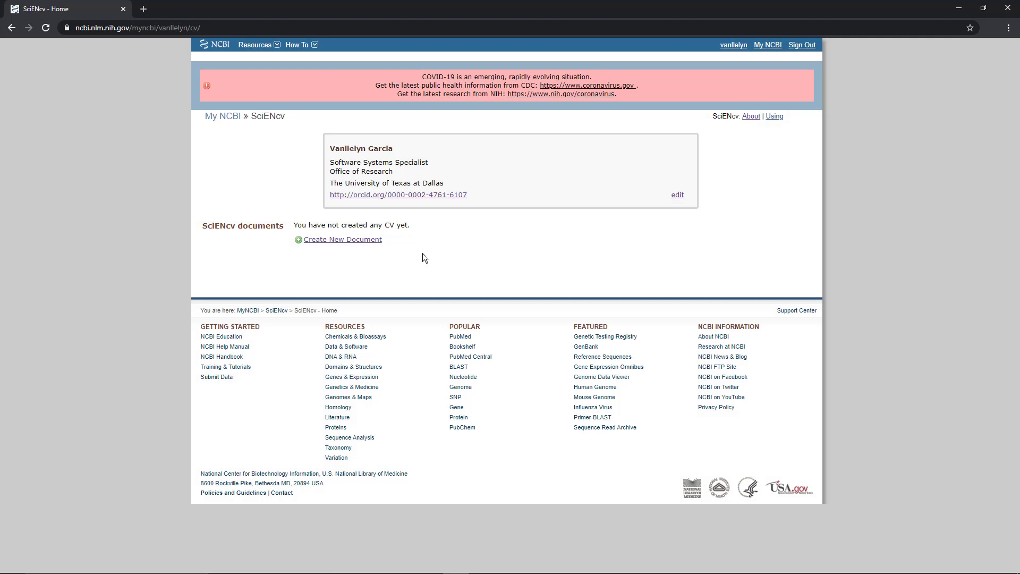
# Step: Create a private SciENcv document named Test NSF Biosketch in NSF Biosketch format, with ORCID as the external data source
pyautogui.click(376, 243)
pyautogui.click(430, 160)
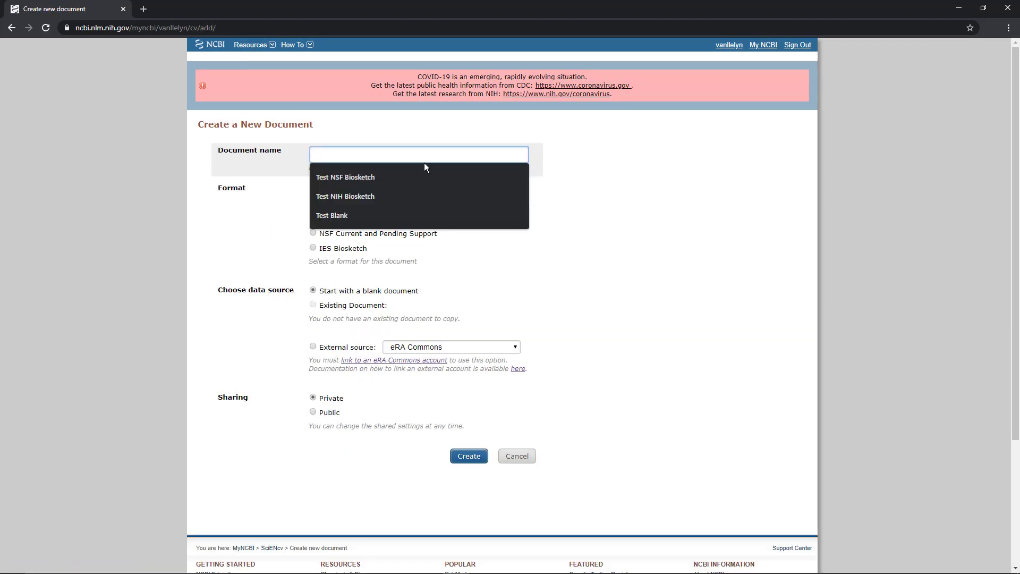
pyautogui.click(388, 172)
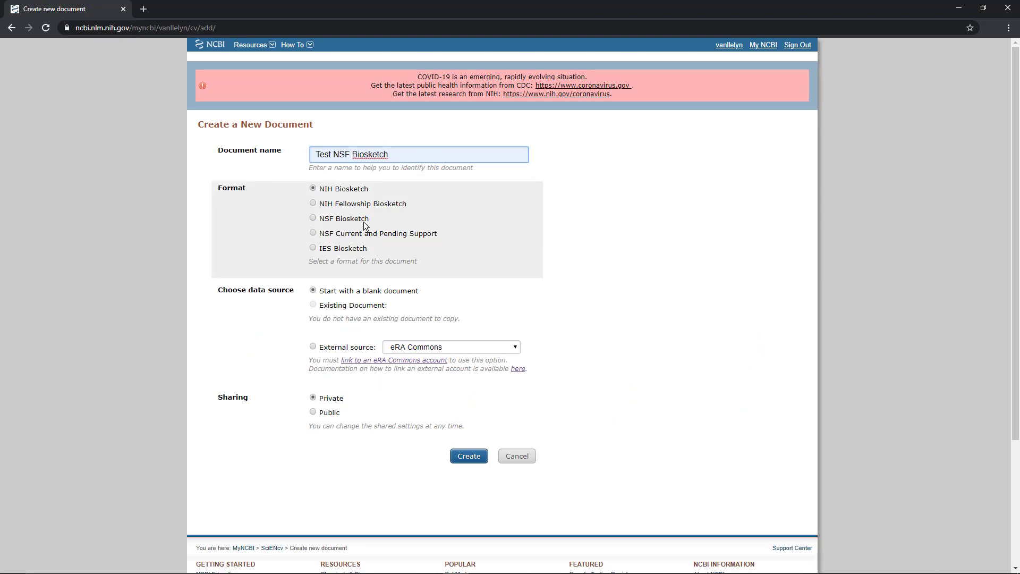
pyautogui.click(314, 221)
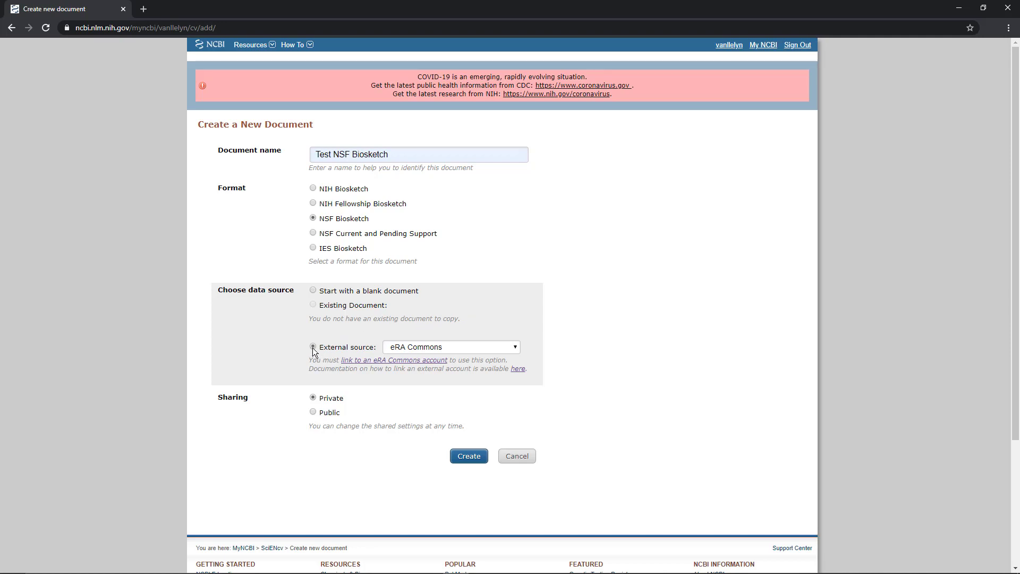
pyautogui.click(492, 350)
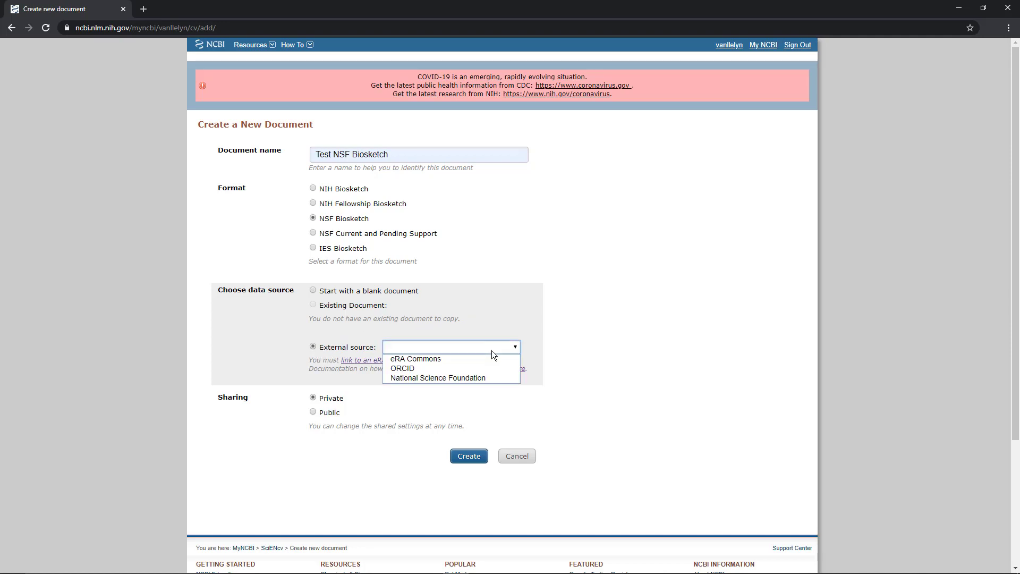
pyautogui.click(427, 369)
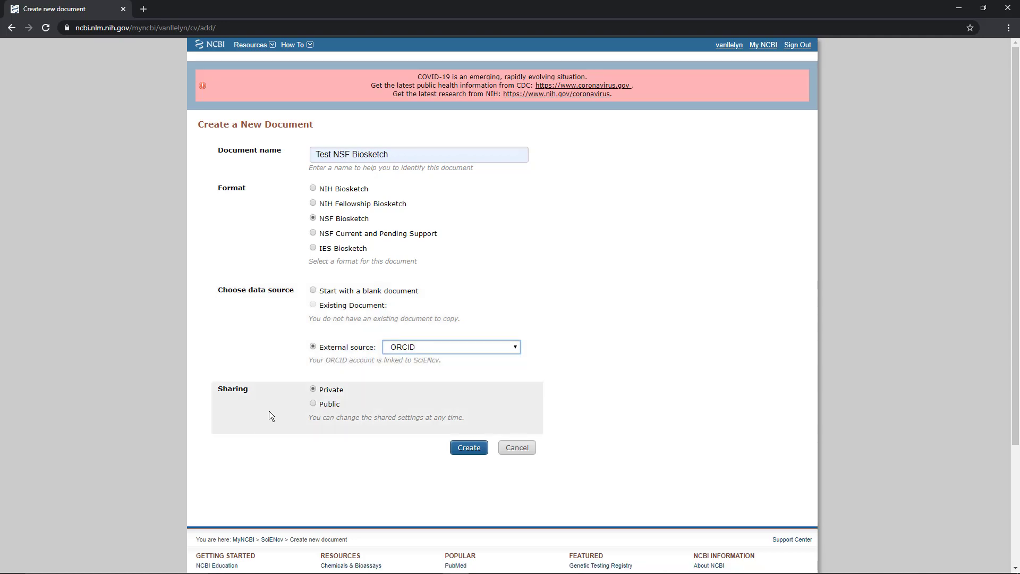
pyautogui.click(470, 448)
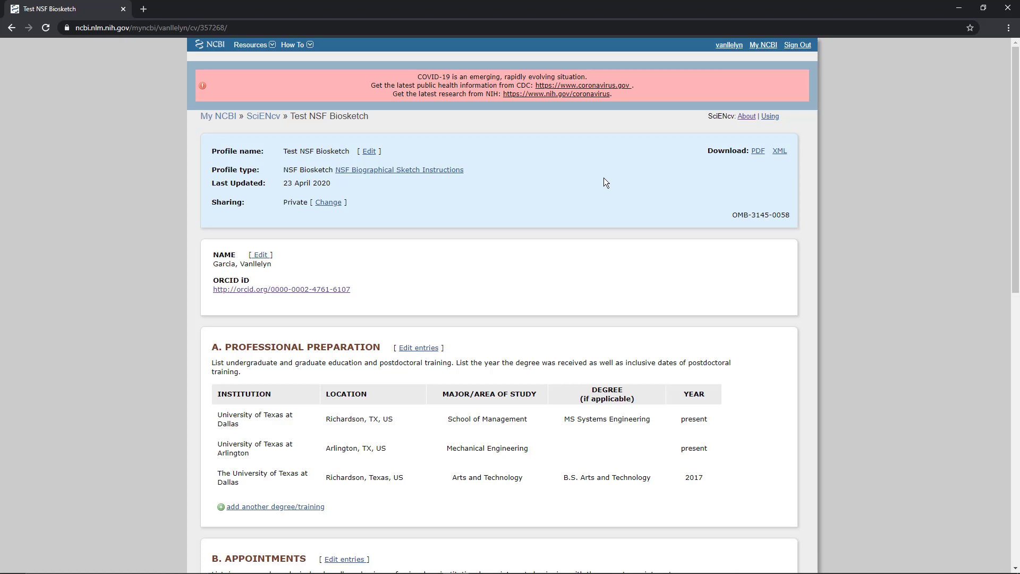
# Step: Review the Professional Preparation and Appointments sections of Test NSF Biosketch
pyautogui.scroll(-2, 435, 263)
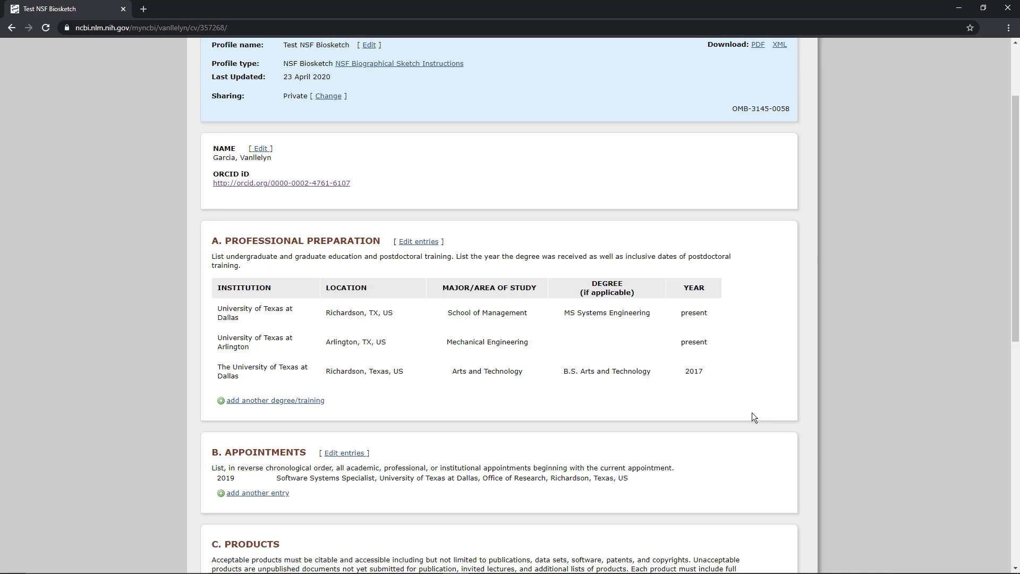
pyautogui.scroll(2, 746, 399)
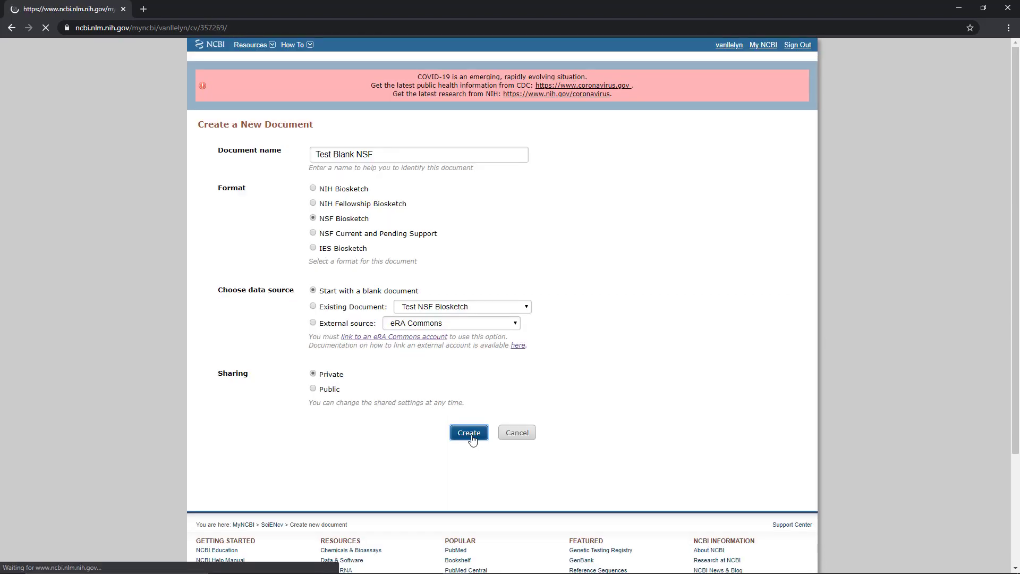
# Step: Create the blank NSF Biosketch document Test Blank NSF and view its new degree form without adding an entry
pyautogui.click(472, 433)
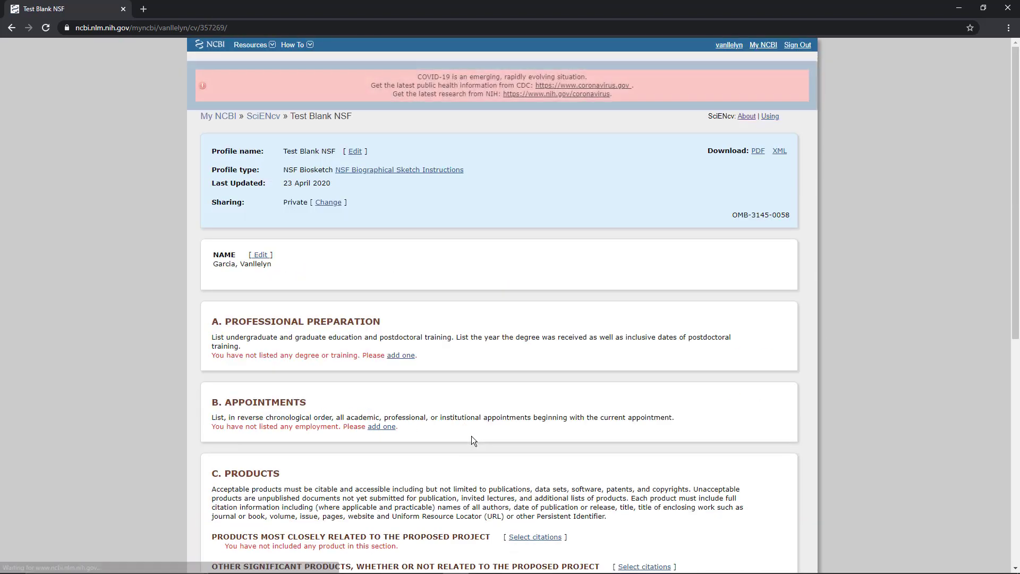
pyautogui.click(406, 356)
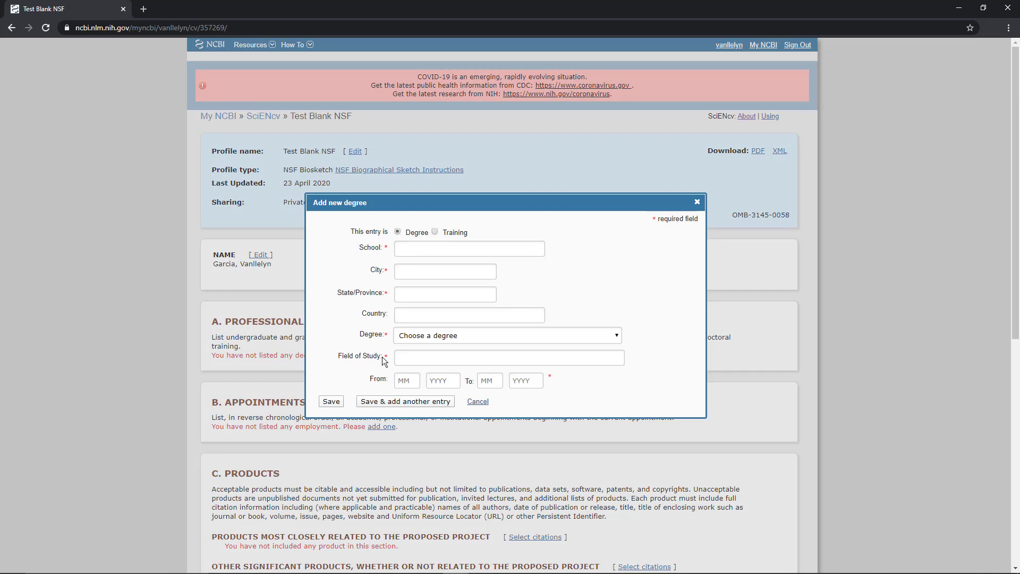
pyautogui.click(482, 403)
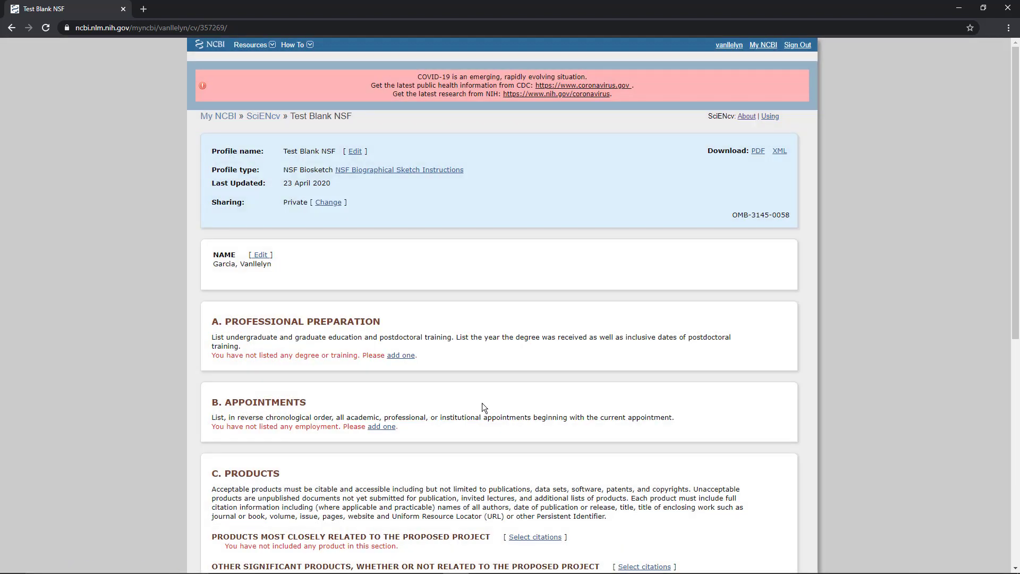
# Step: Open citation selection for Products Most Closely Related to the Proposed Project in Test Blank NSF, using ORCID as the source
pyautogui.scroll(-1, 483, 403)
pyautogui.middleClick(482, 403)
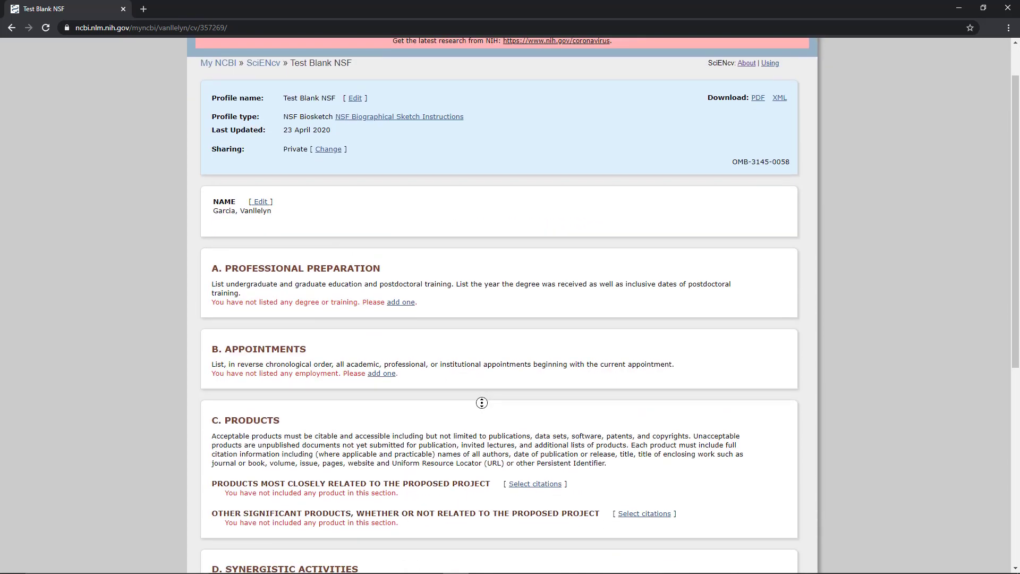
pyautogui.scroll(-3, 483, 403)
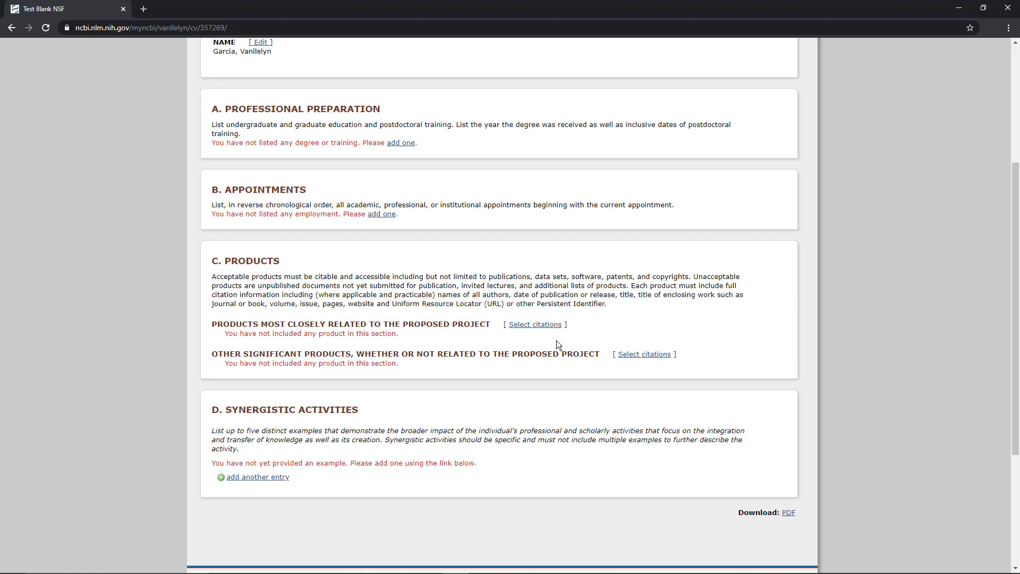
pyautogui.click(553, 325)
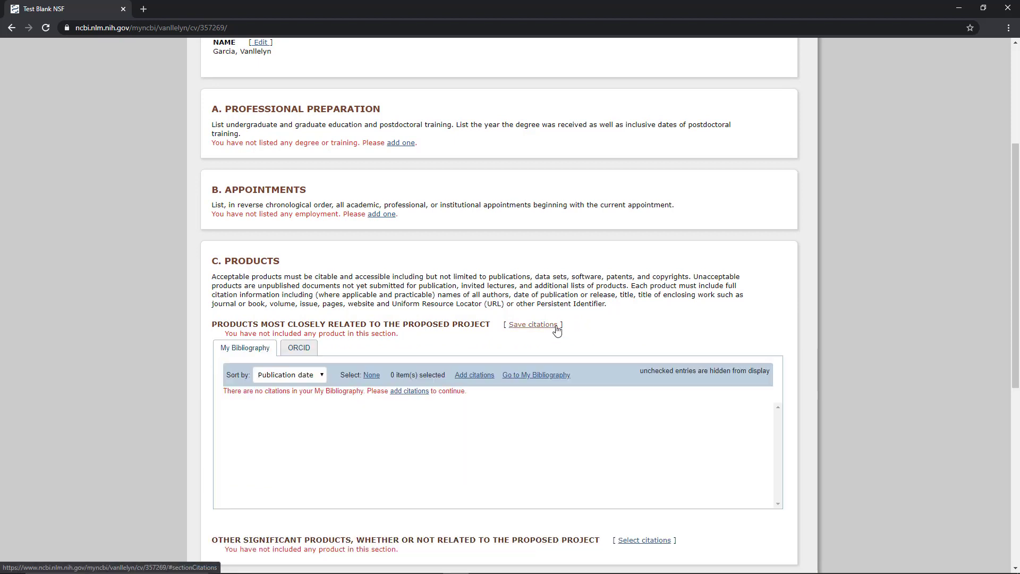
pyautogui.click(295, 348)
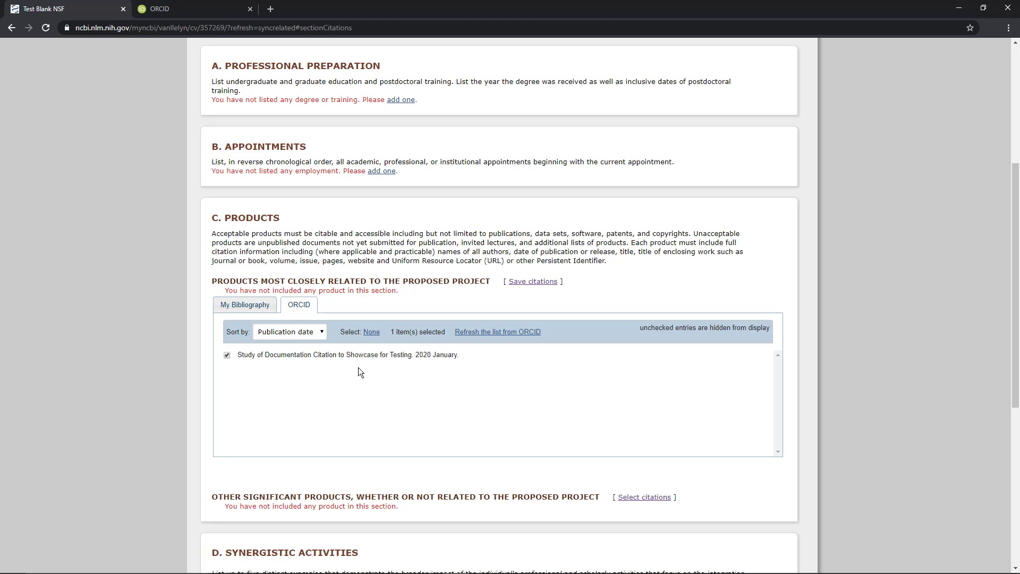
# Step: View the new employment entry form under Appointments and cancel it without adding an entry
pyautogui.scroll(2, 373, 284)
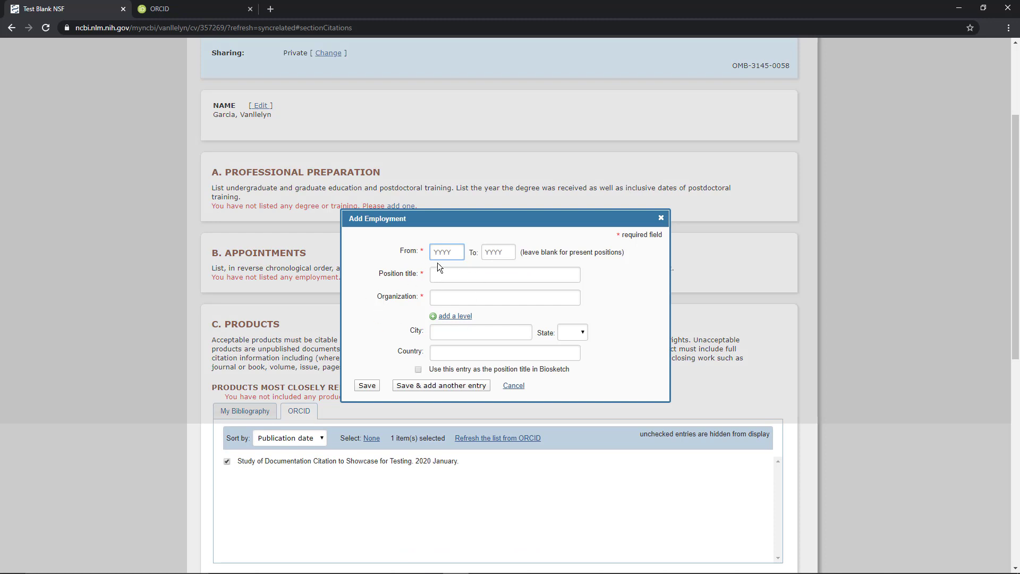
pyautogui.click(513, 386)
pyautogui.scroll(-2, 495, 392)
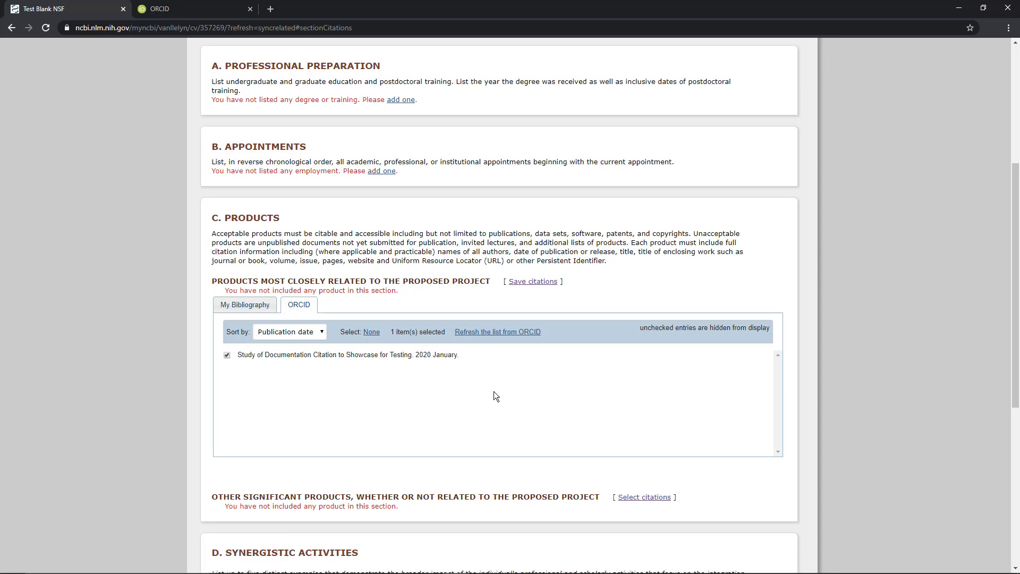
# Step: Save the ORCID citations Study of Documentation Citation to Showcase for Testing and Name of Published Work as the most closely related products
pyautogui.scroll(-2, 493, 391)
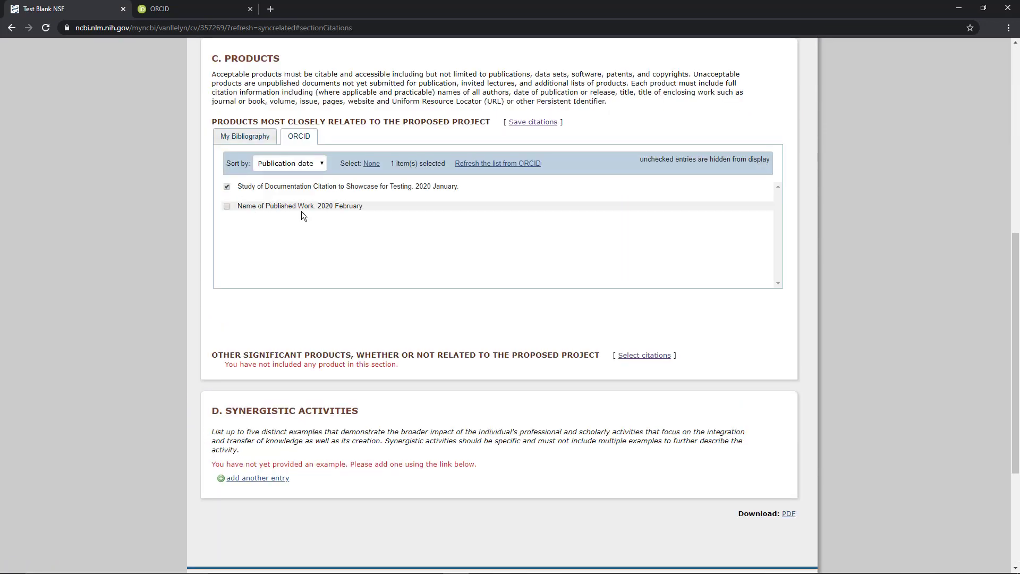
pyautogui.click(227, 206)
pyautogui.scroll(1, 541, 180)
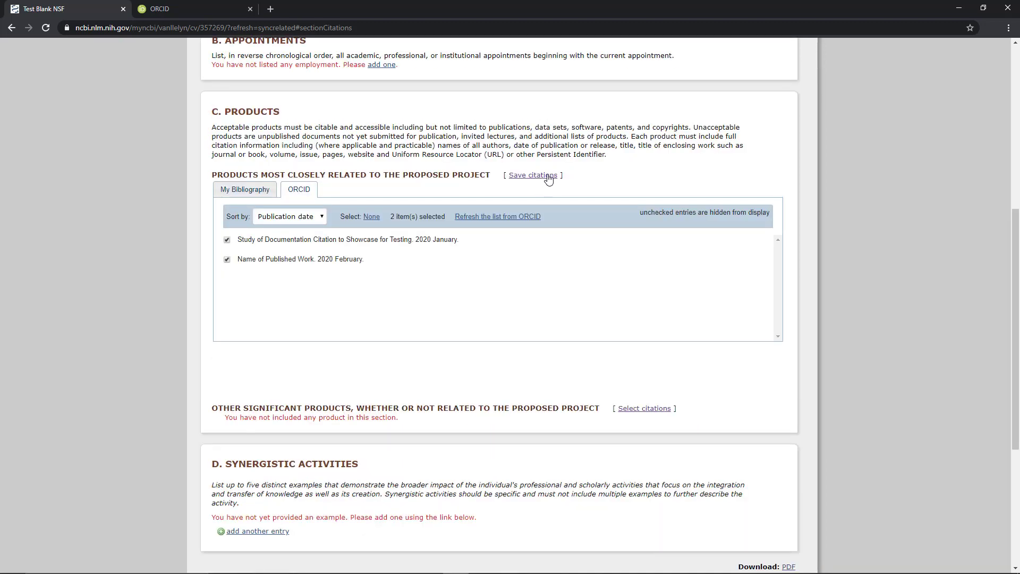
pyautogui.click(548, 177)
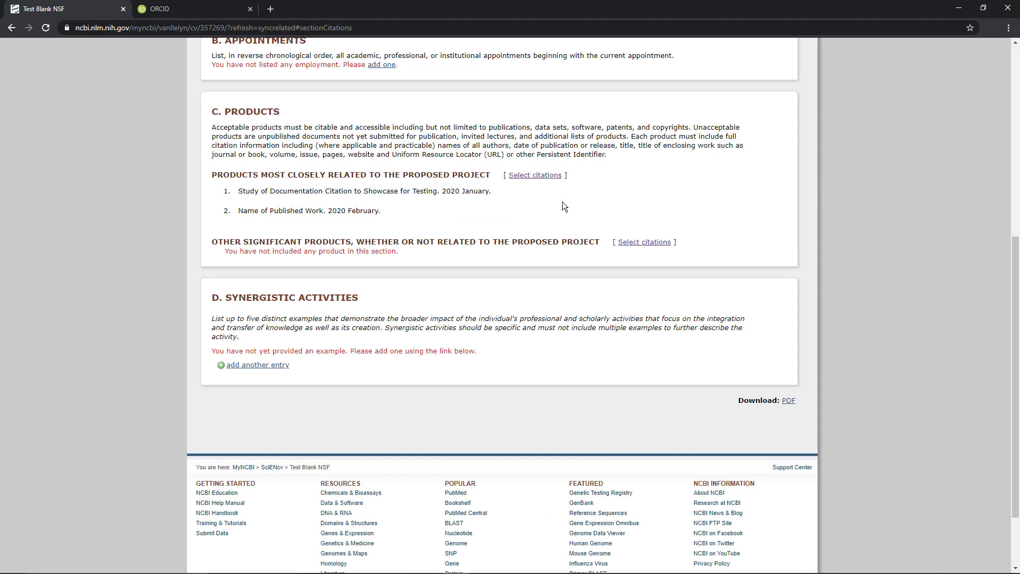
# Step: Return to the SciENcv documents list and open Test NSF Biosketch
pyautogui.scroll(7, 565, 206)
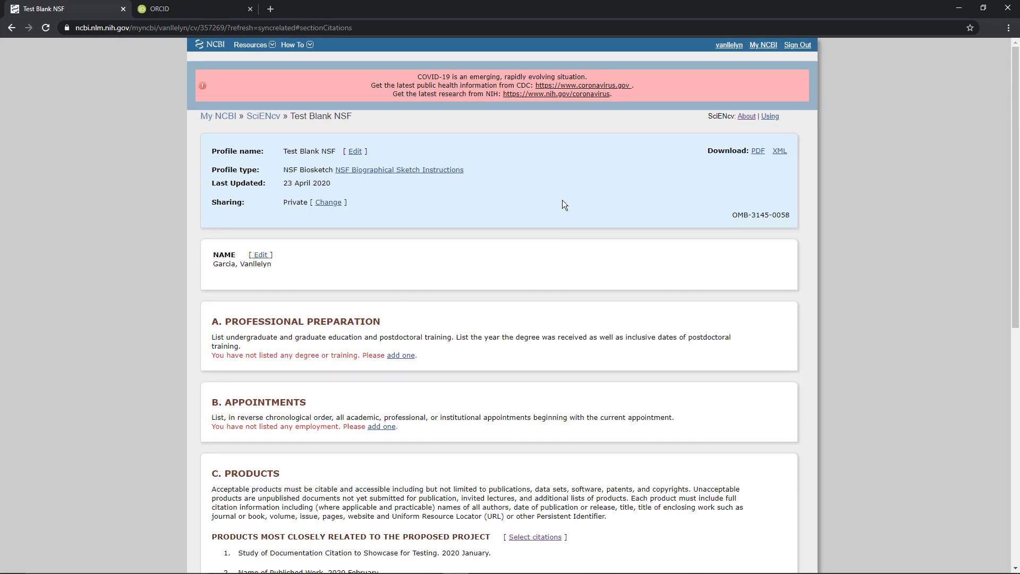
pyautogui.click(264, 118)
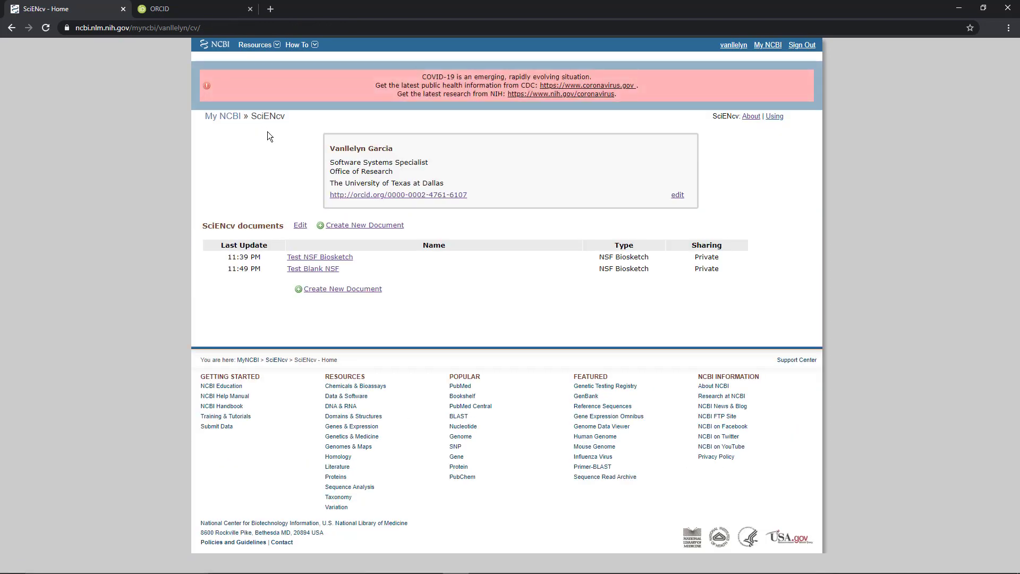
pyautogui.click(343, 259)
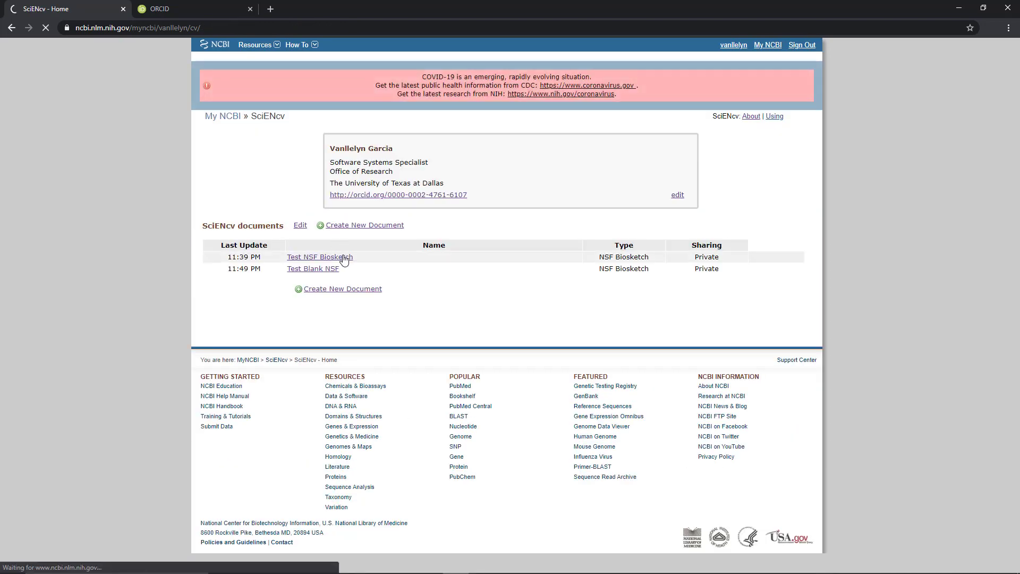
# Step: Add five synergistic activity entries to Test NSF Biosketch, named Activity 1 through Activity 5
pyautogui.scroll(-7, 259, 464)
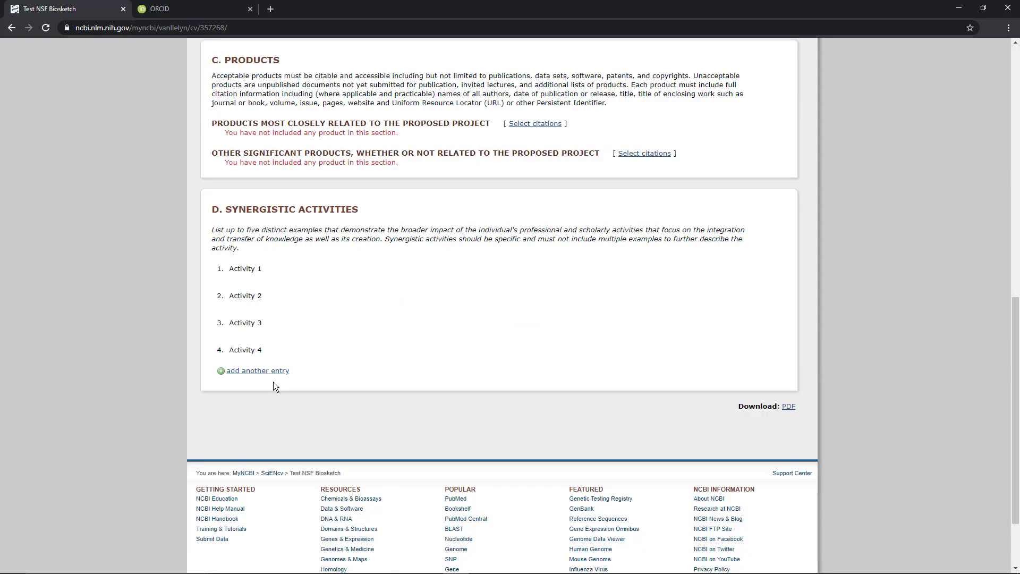
pyautogui.click(269, 371)
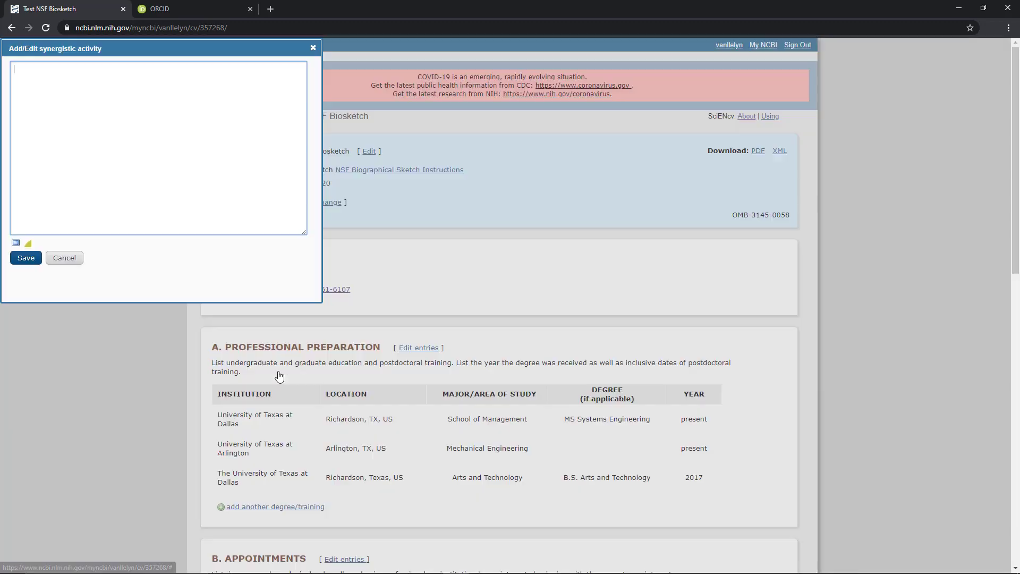
pyautogui.write('Activity ')
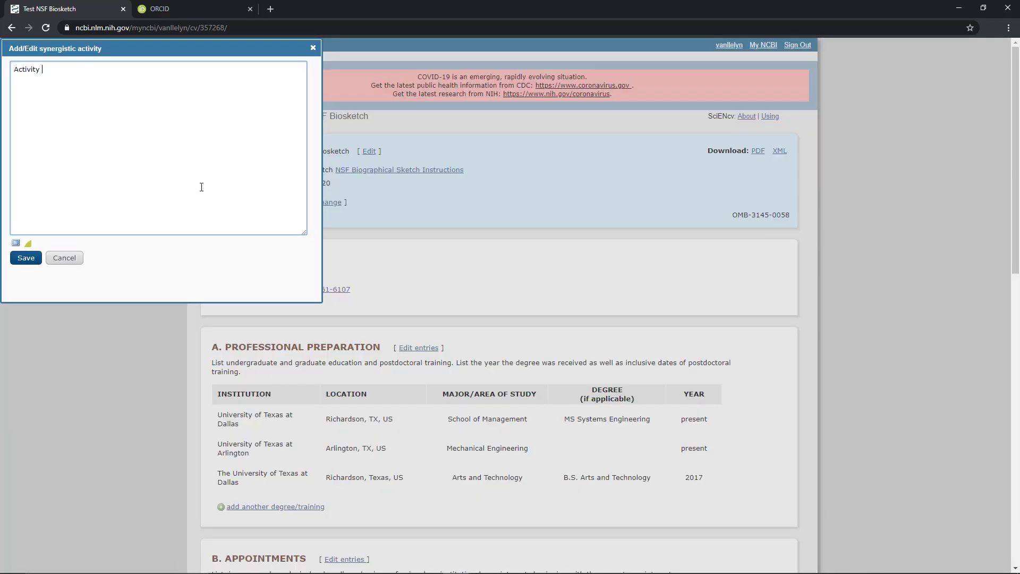
pyautogui.write('15')
pyautogui.click(34, 260)
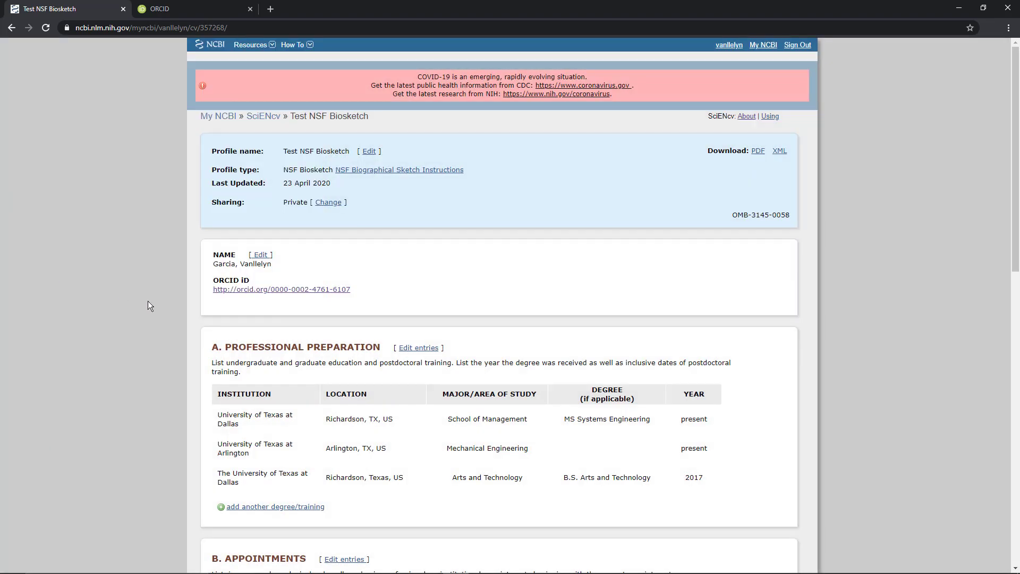
pyautogui.scroll(-15, 147, 301)
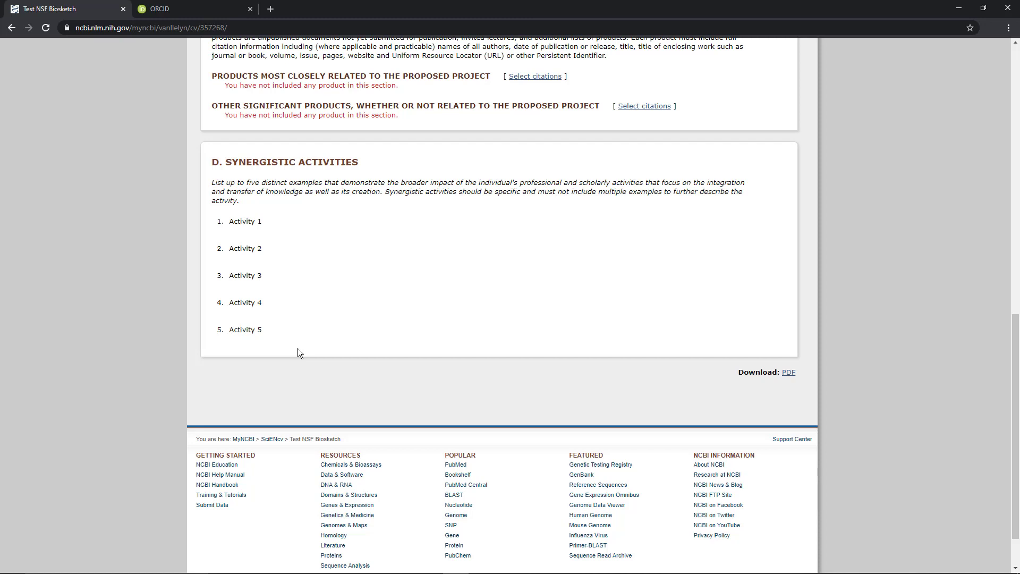
# Step: Download the Test NSF Biosketch document as a PDF
pyautogui.moveTo(770, 333)
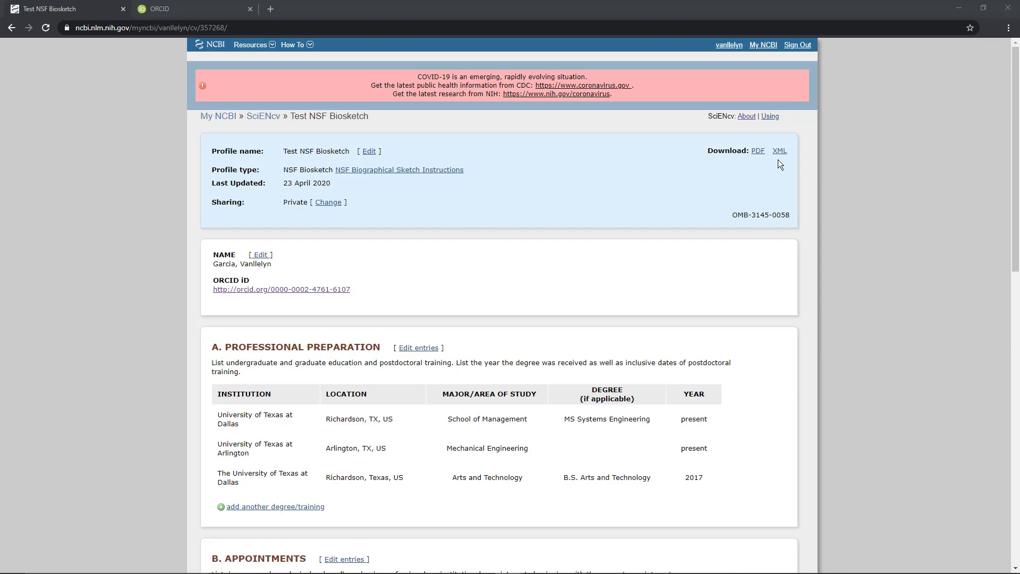
pyautogui.scroll(-13, 714, 336)
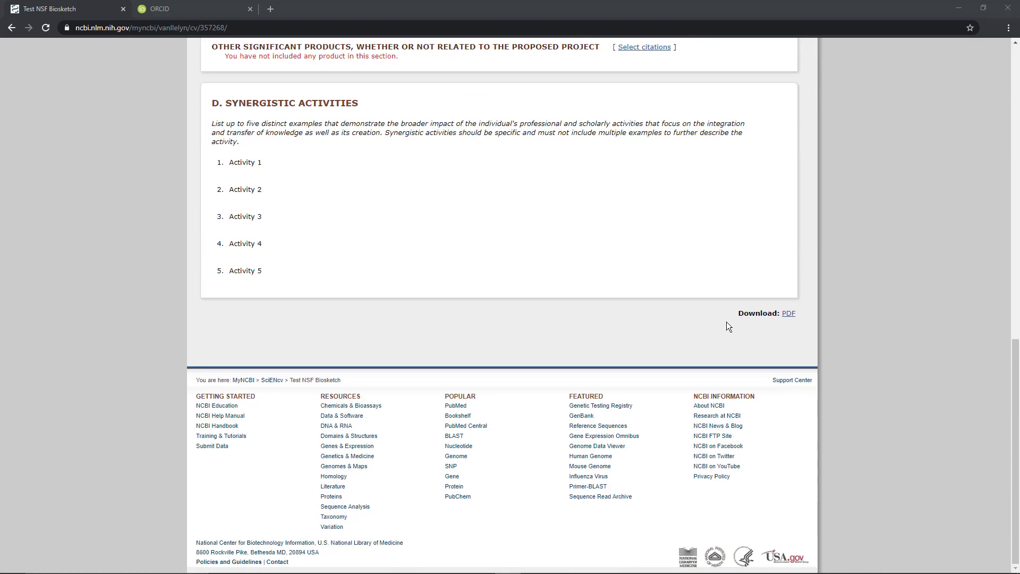
pyautogui.click(789, 313)
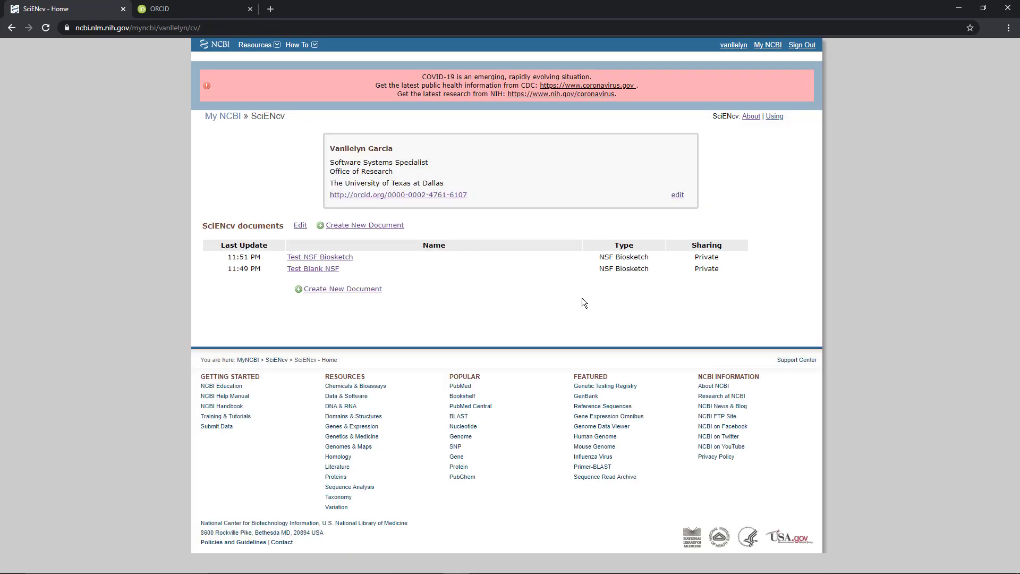
# Step: Delete the Test Blank NSF document from the SciENcv documents list and finish editing the list
pyautogui.click(301, 227)
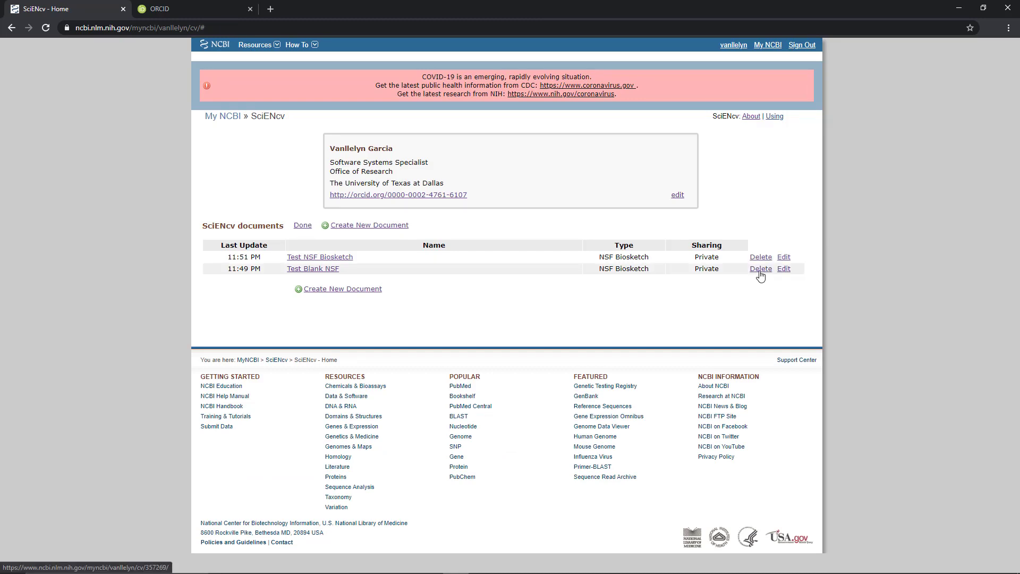
pyautogui.click(760, 269)
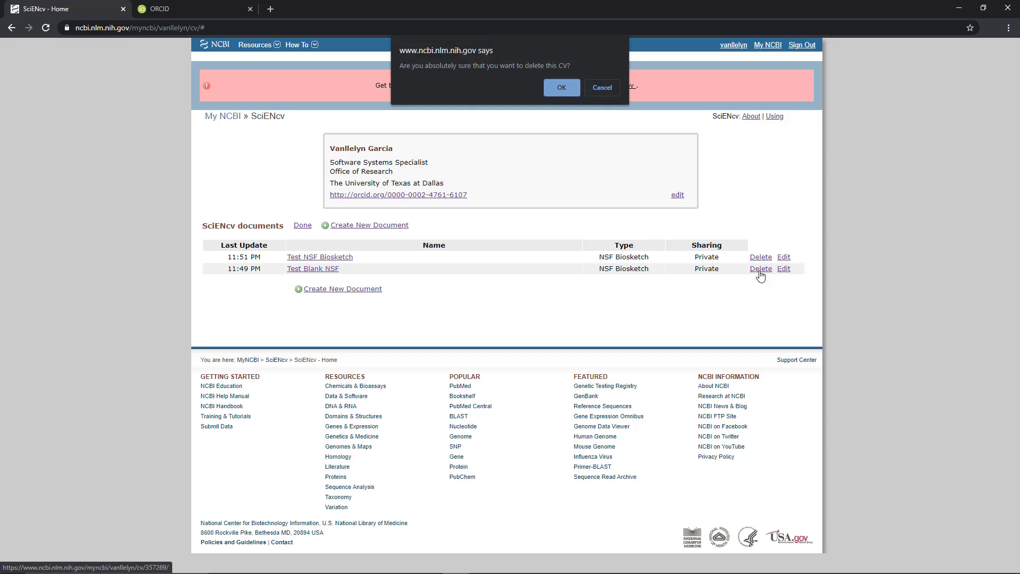
pyautogui.click(562, 88)
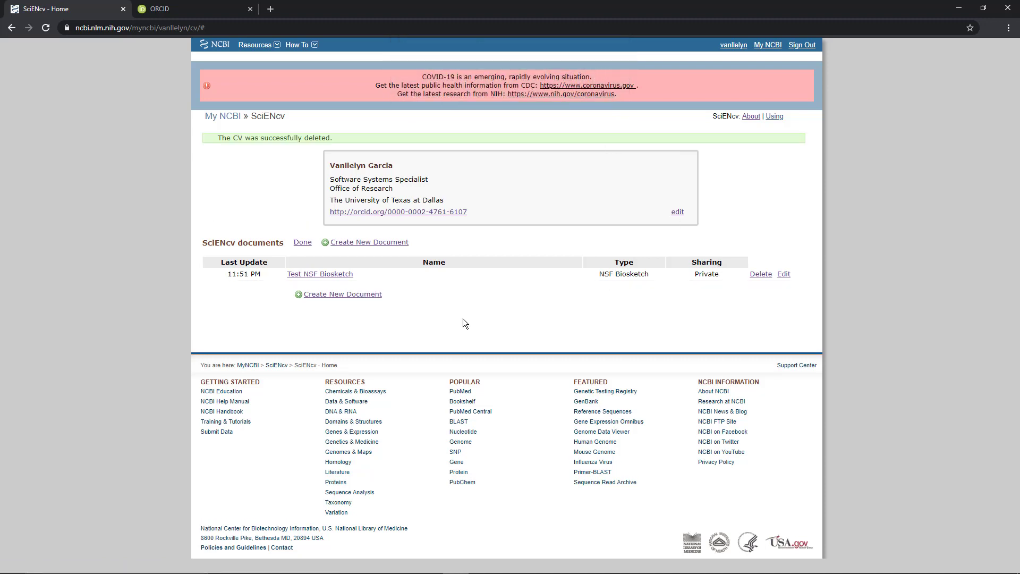
pyautogui.click(301, 247)
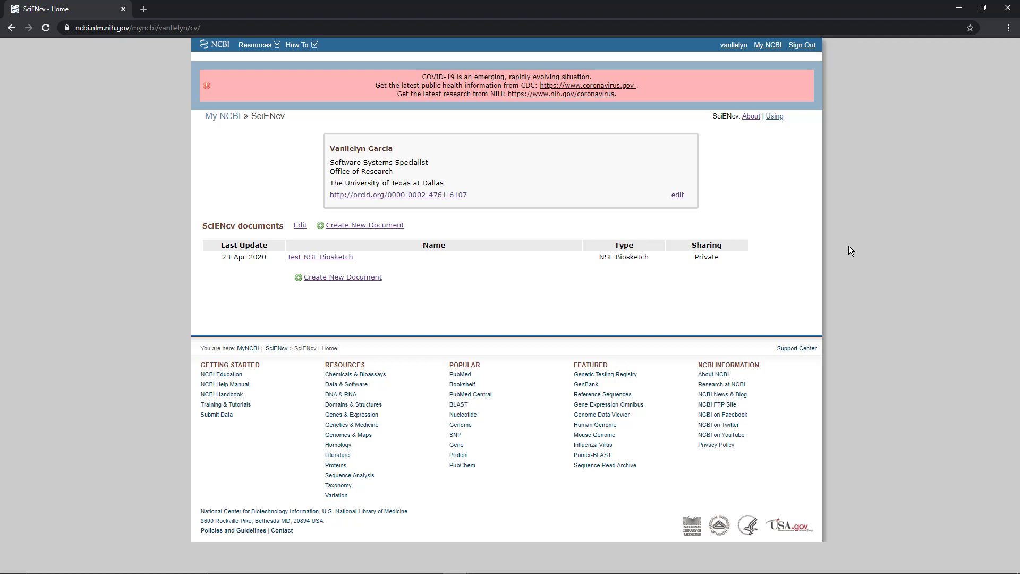
# Step: Open the NCBI account settings and view the Add a Delegate form, closing it without adding a delegate
pyautogui.click(734, 46)
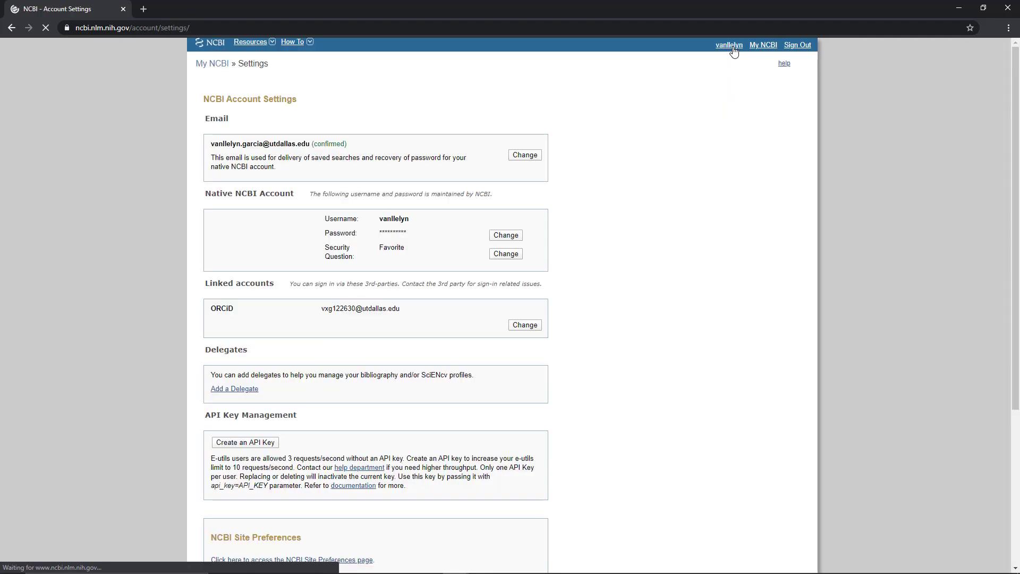
pyautogui.scroll(-1, 319, 333)
pyautogui.moveTo(205, 294); pyautogui.dragTo(244, 294)
pyautogui.click(302, 327)
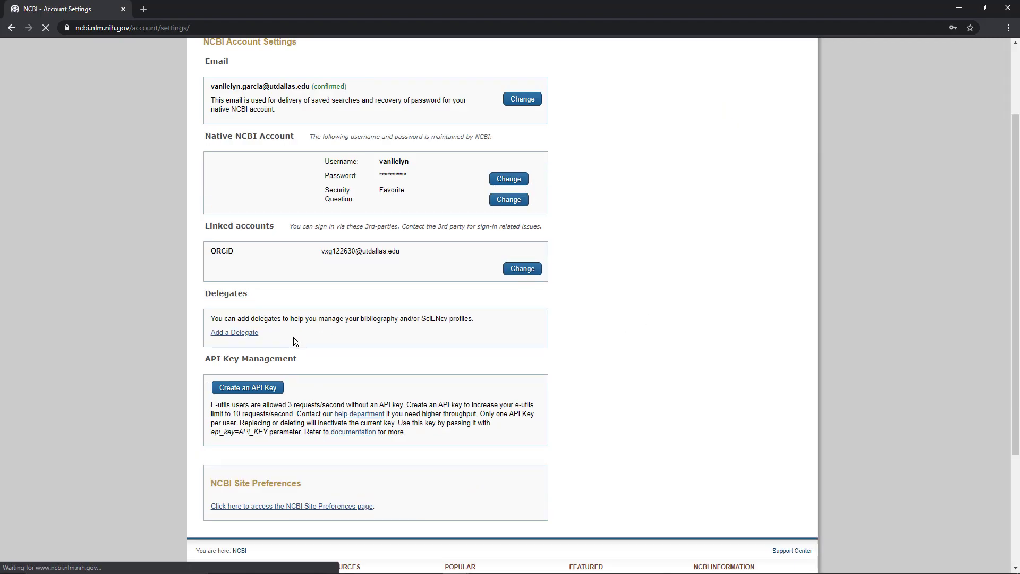
pyautogui.click(232, 334)
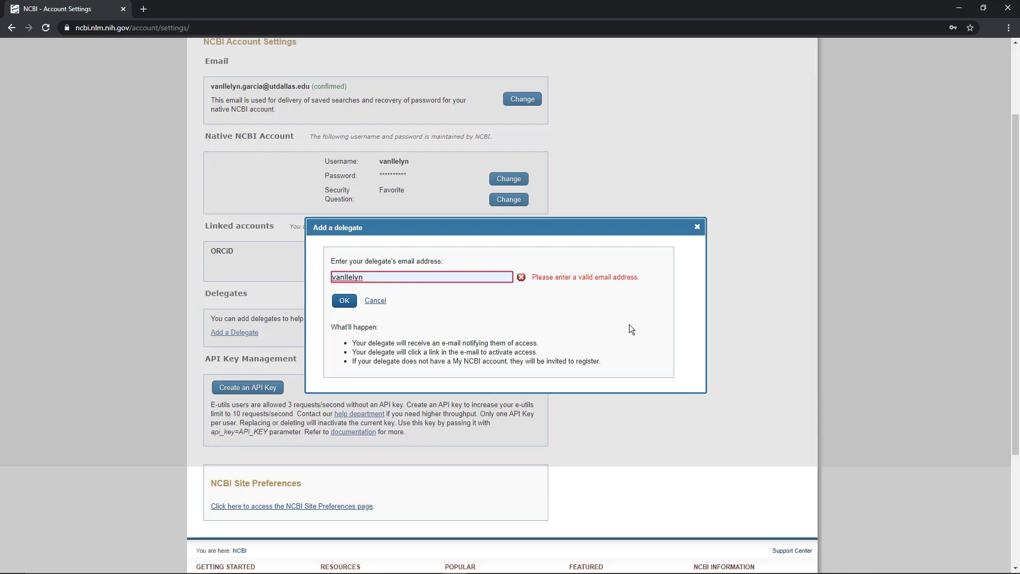
pyautogui.click(697, 227)
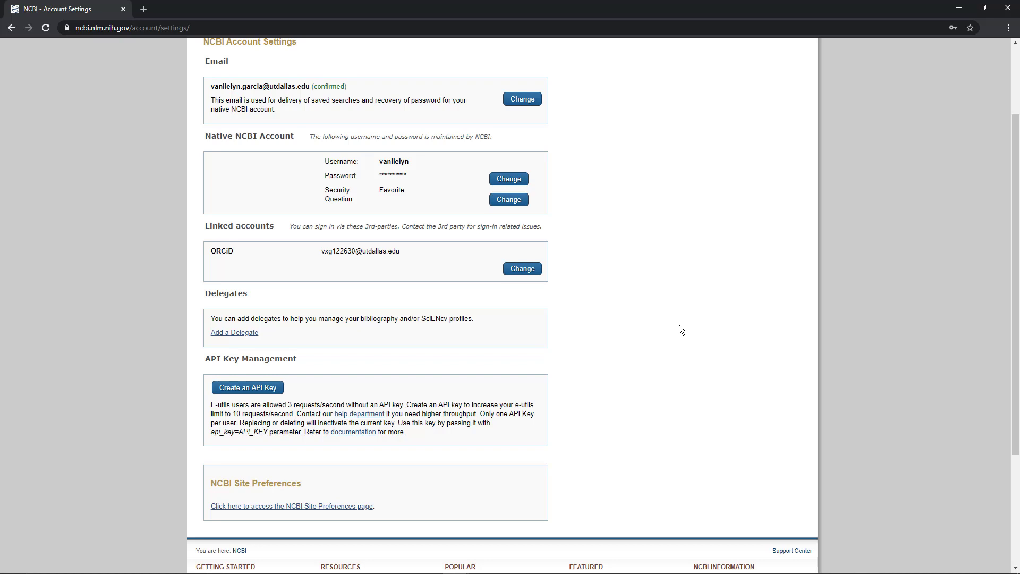
pyautogui.scroll(2, 704, 363)
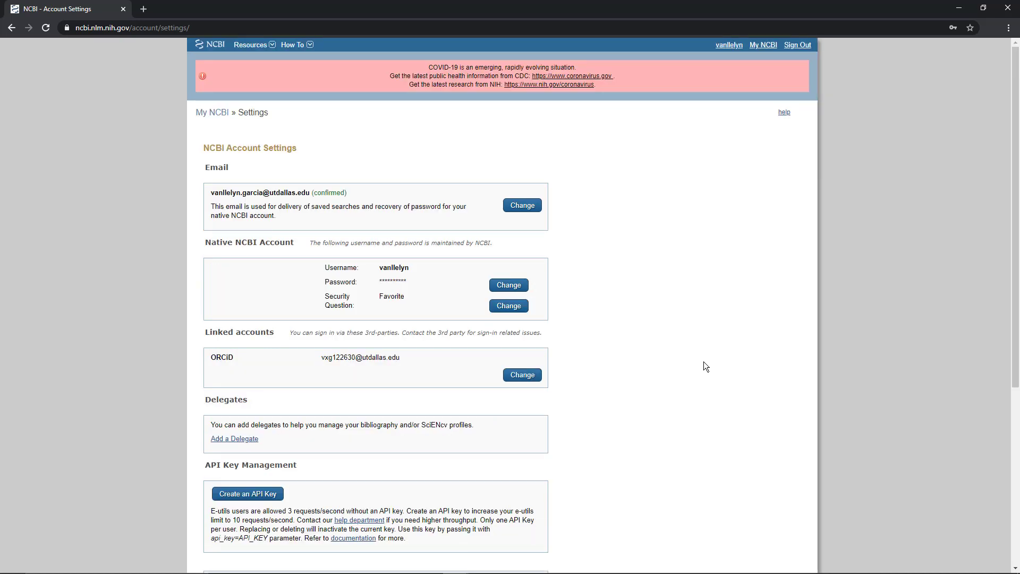
pyautogui.scroll(-2, 691, 346)
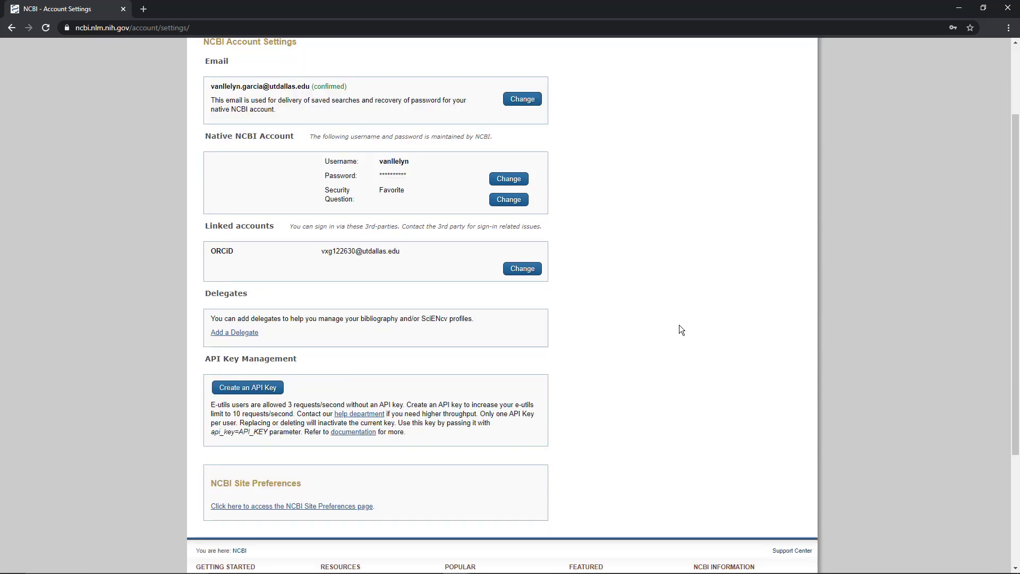
pyautogui.scroll(2, 680, 326)
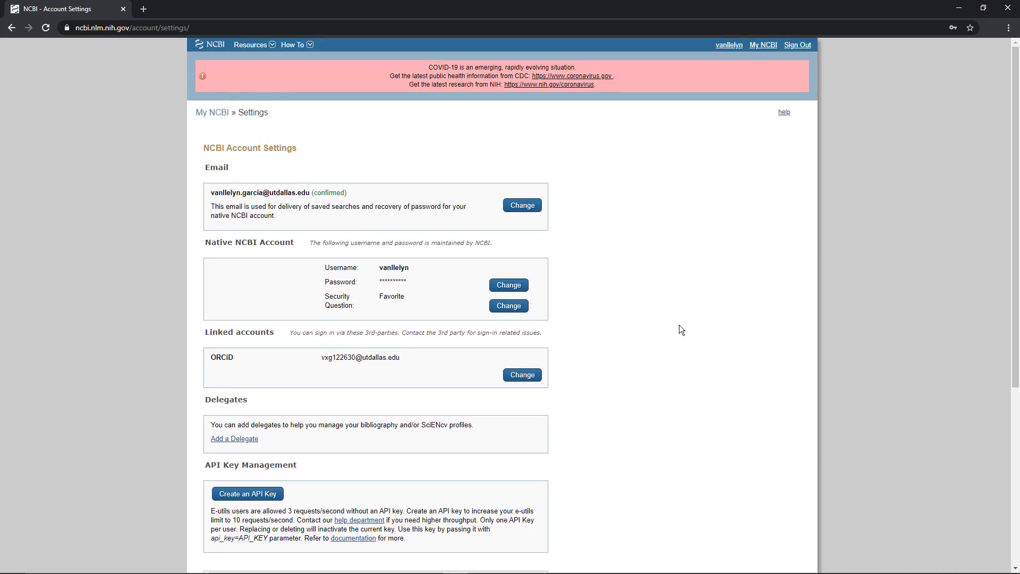
pyautogui.scroll(-2, 680, 326)
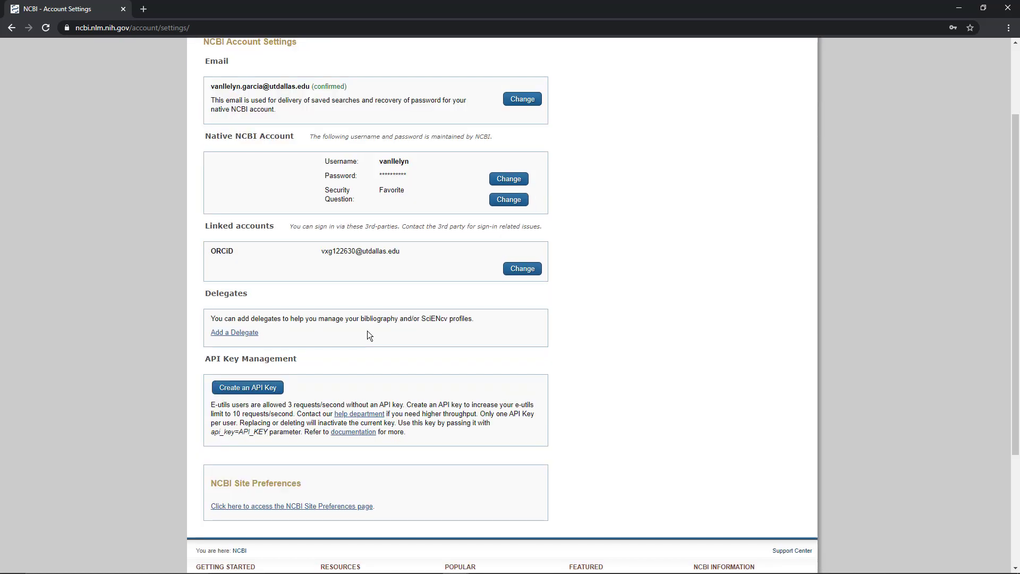